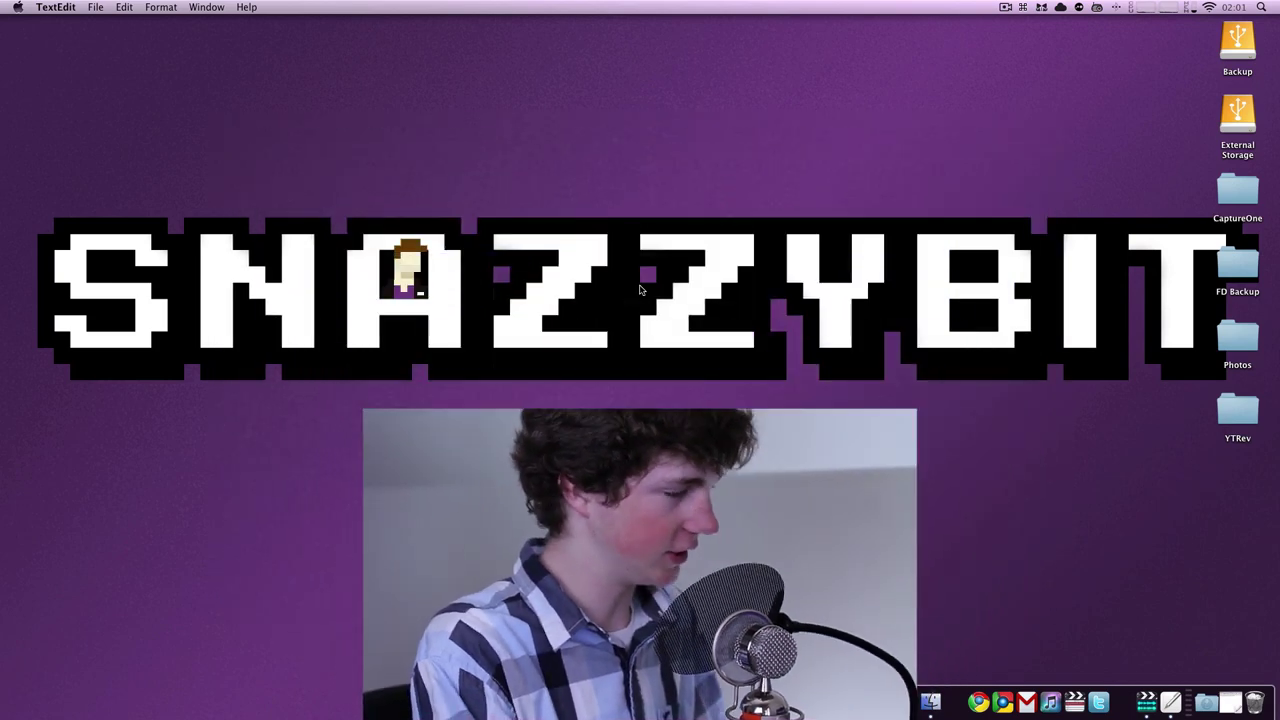
Step: Open the address trdd.us/gt in the web browser to view the GeekTool download page
key(super+space)
key(BackSpace)
key(Escape)
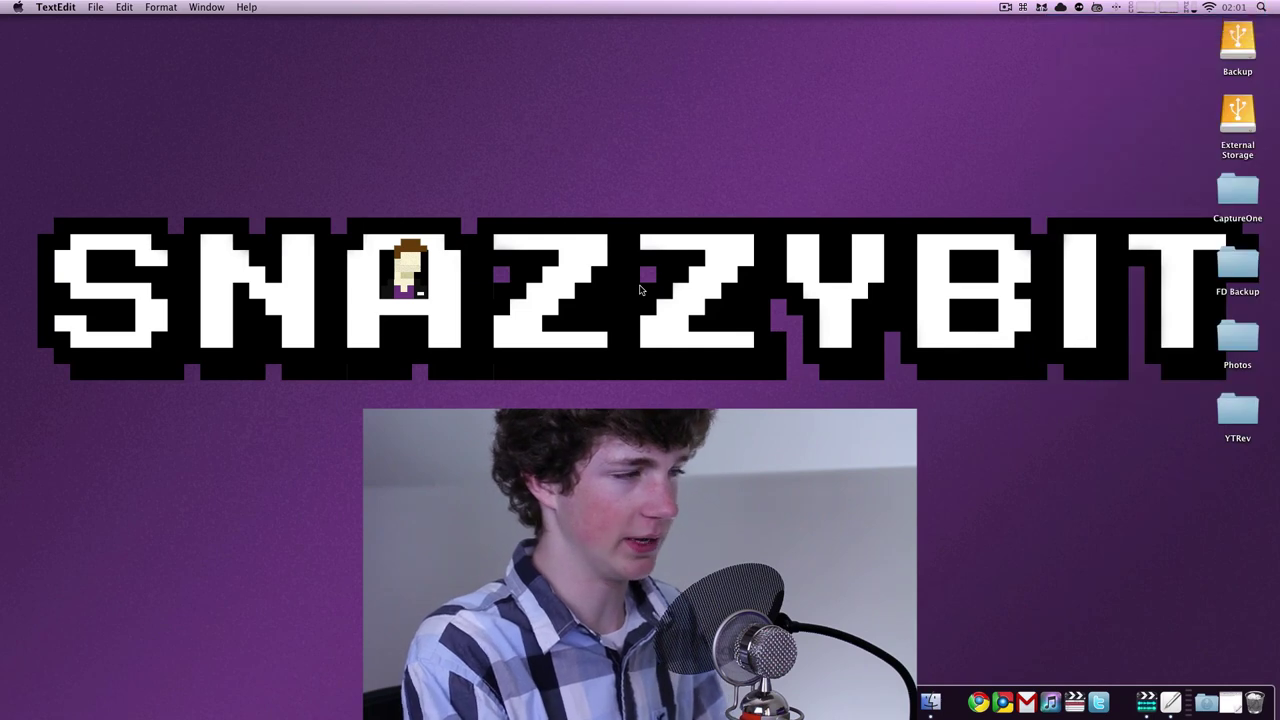
key(alt+space)
text(trdd.us/g)
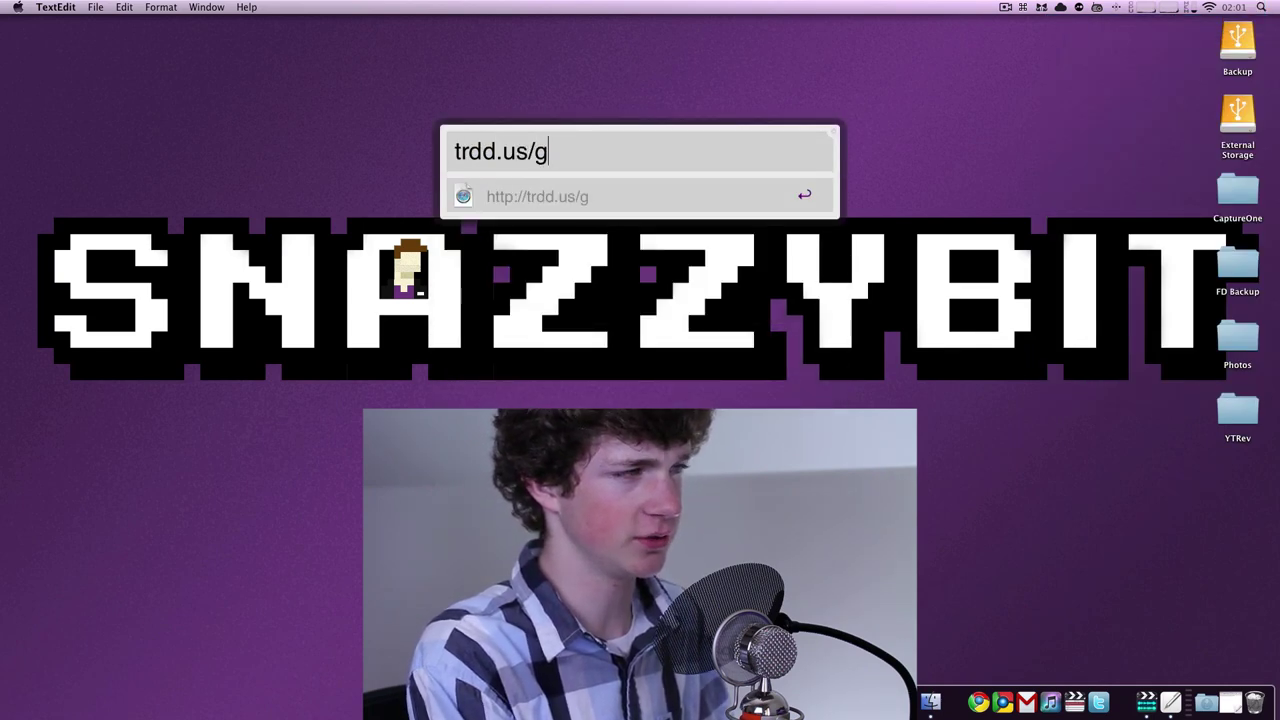
text(t)
key(Return)
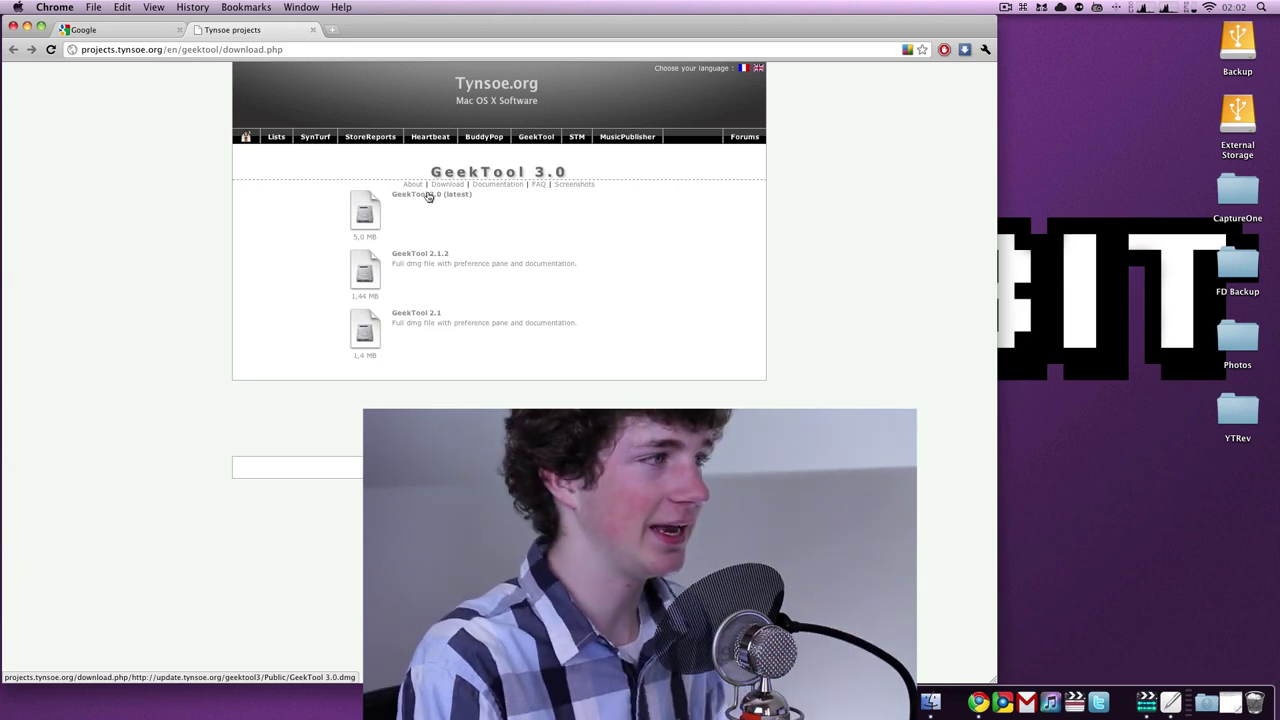
Step: Hide the browser, switch to System Preferences and open the GeekTool preference pane
key(super+h)
key(alt+space)
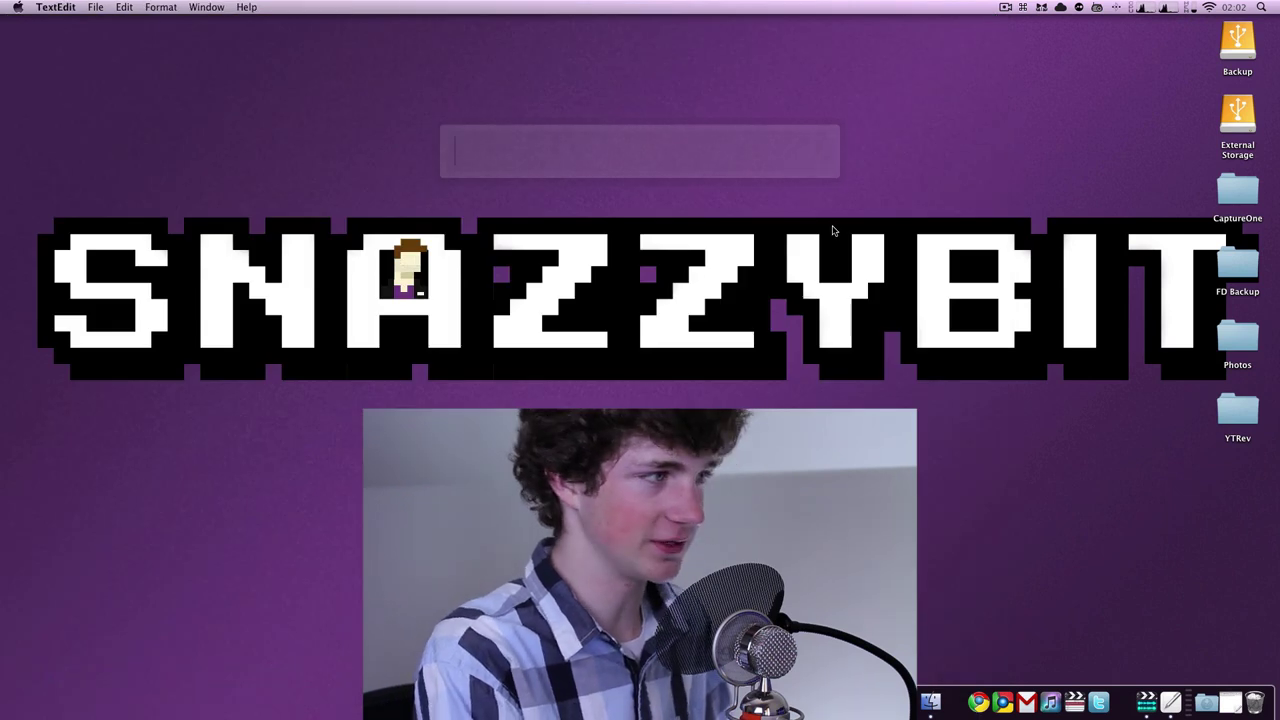
text(sys)
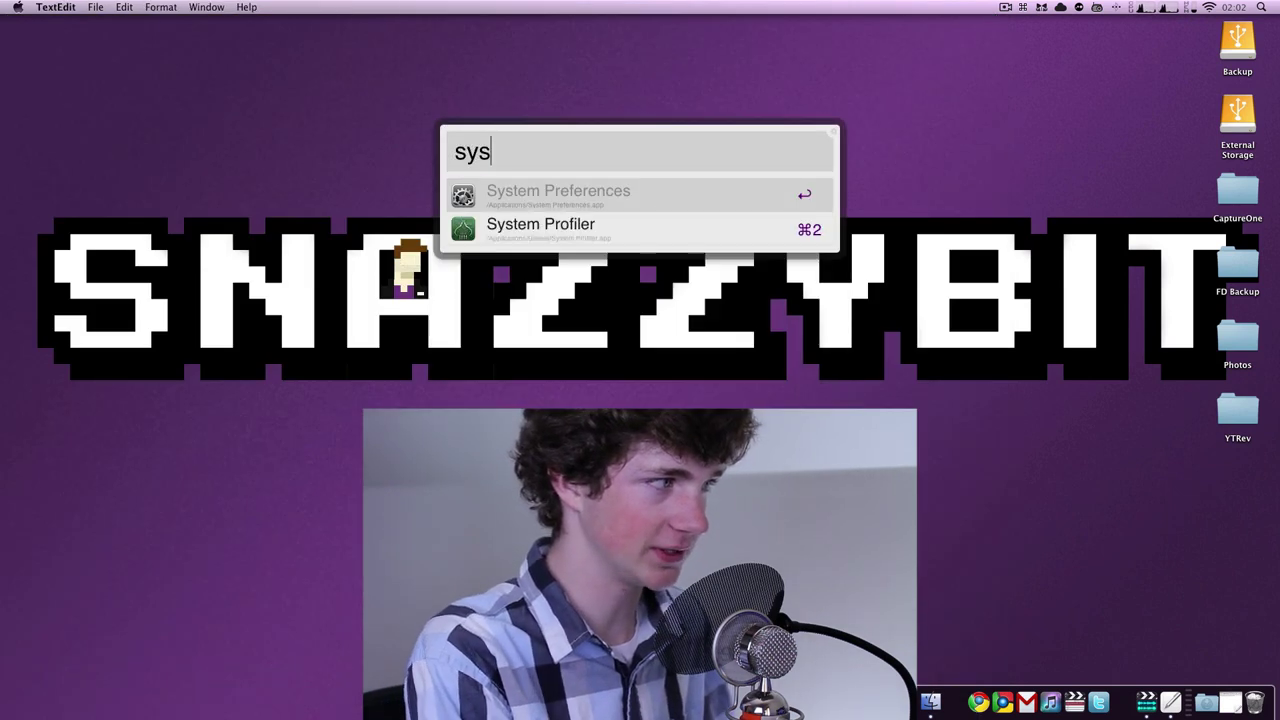
key(Escape)
click(4, 46)
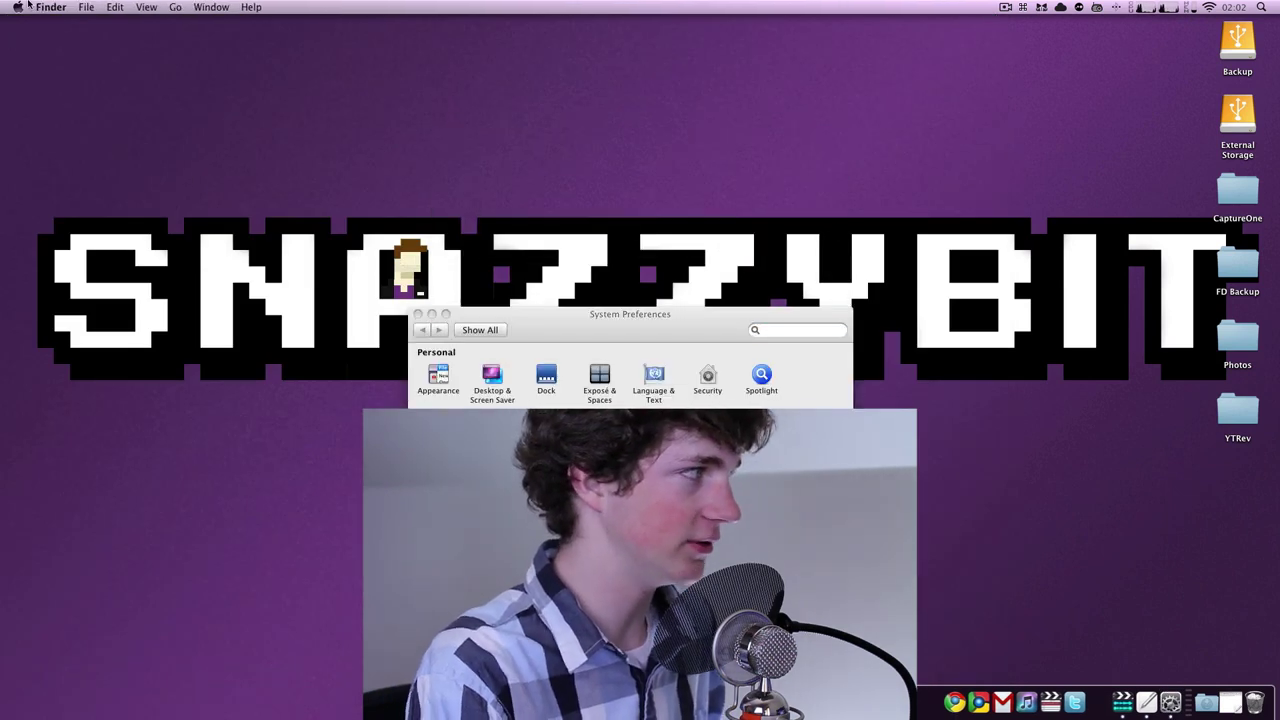
click(19, 7)
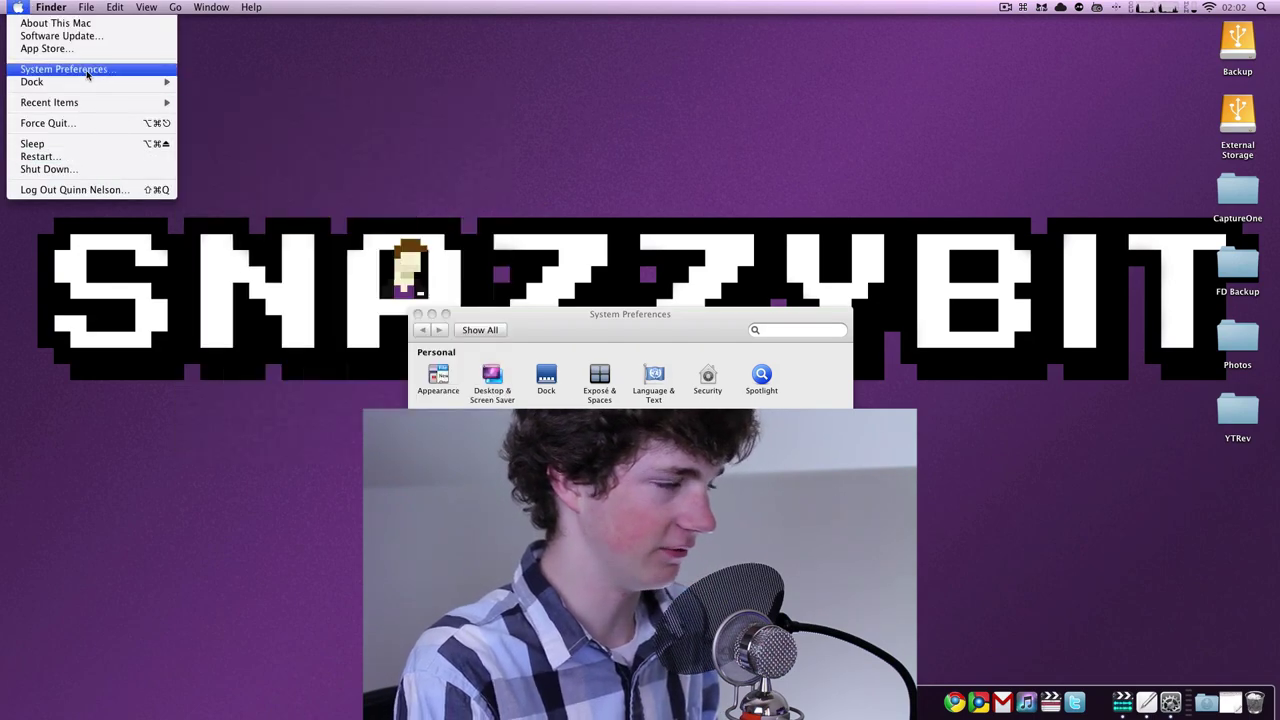
click(86, 70)
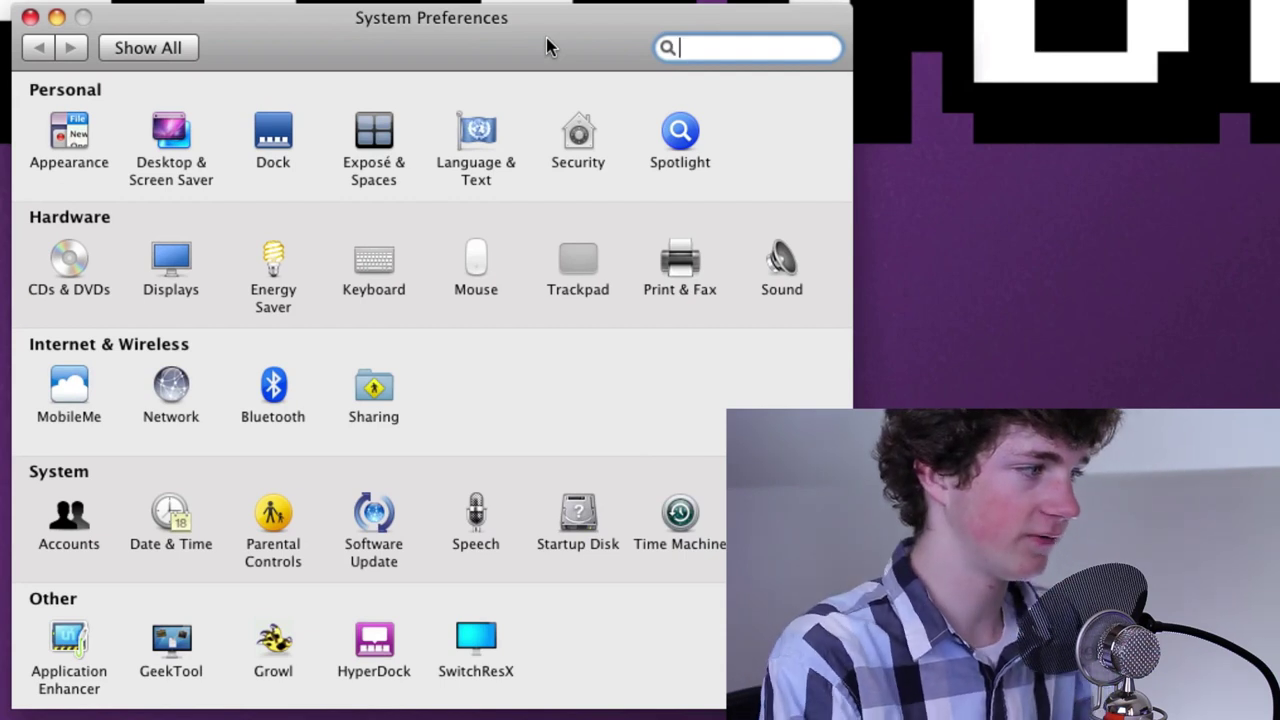
click(175, 635)
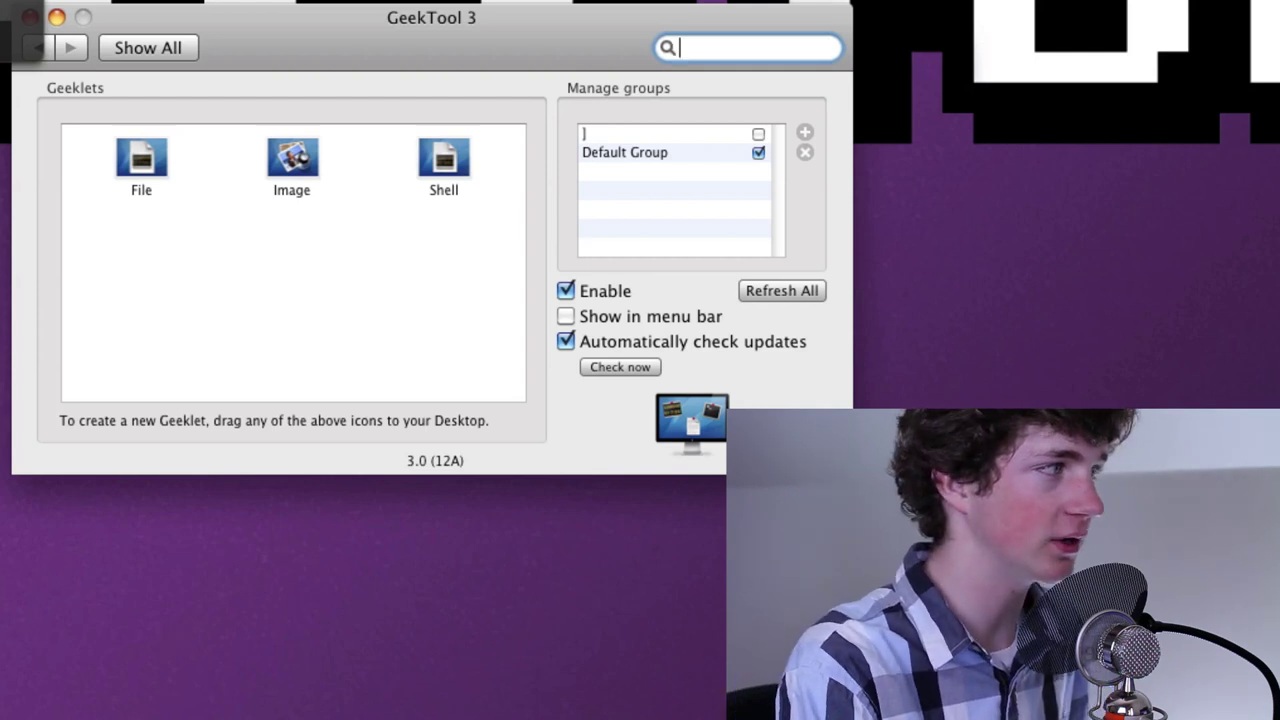
Step: Add a Shell geeklet to the desktop and position it in the upper-left corner just below the menu bar
click(1213, 3)
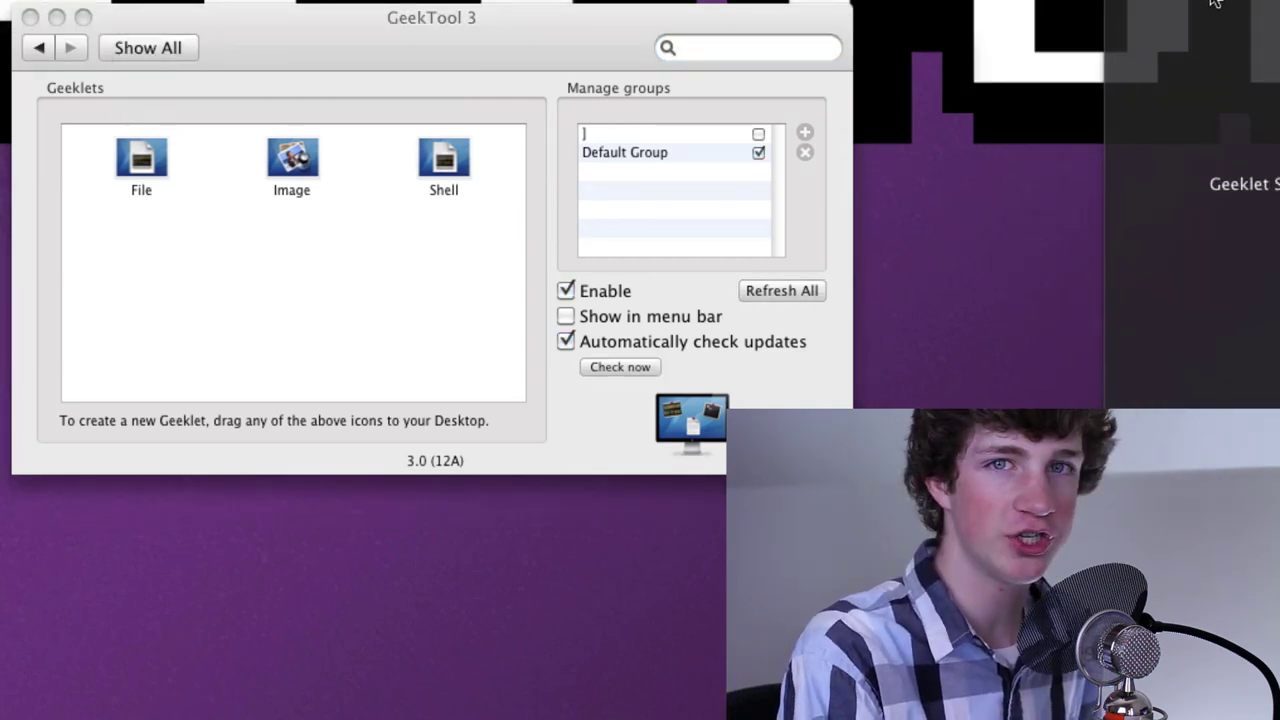
click(425, 295)
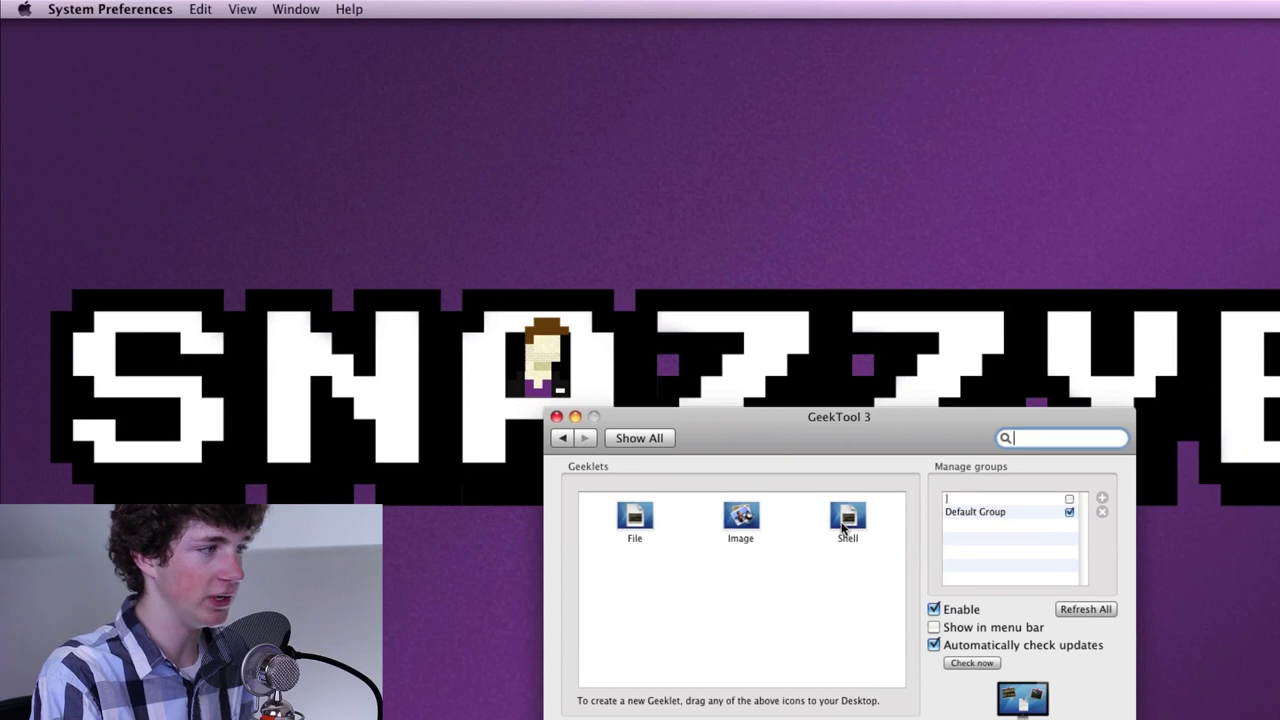
click(808, 488)
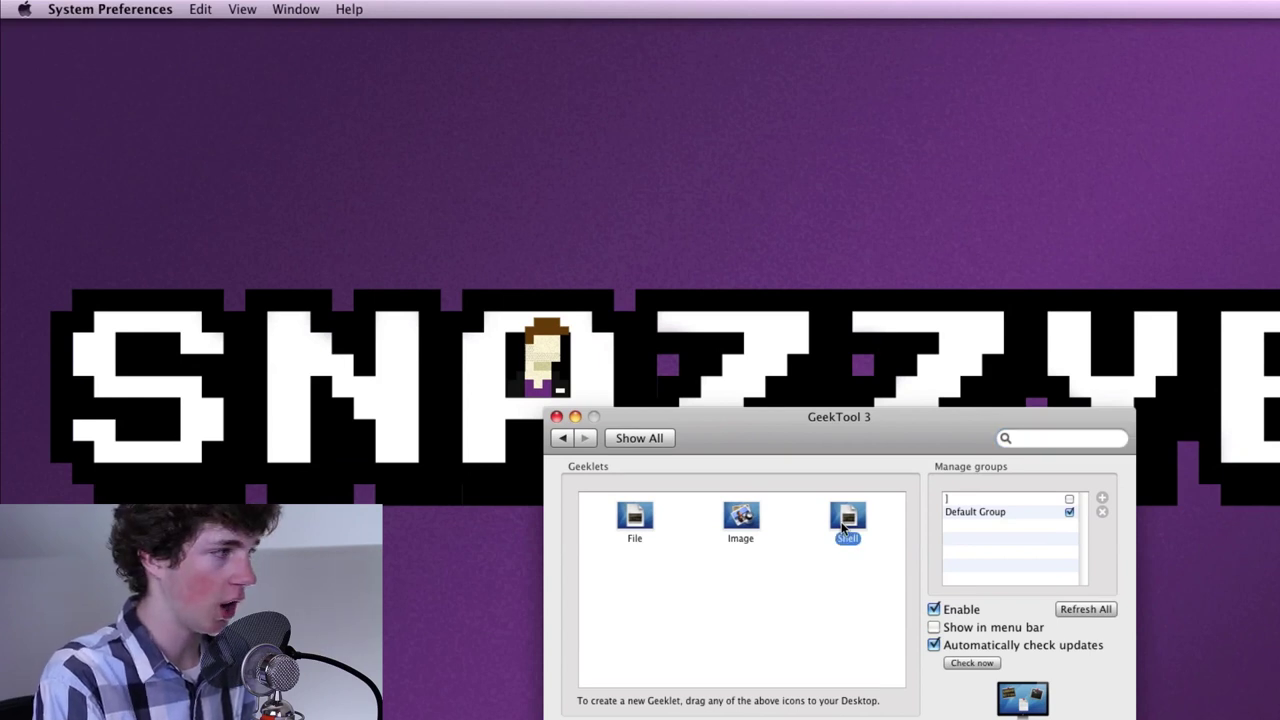
drag(843, 527, 136, 98)
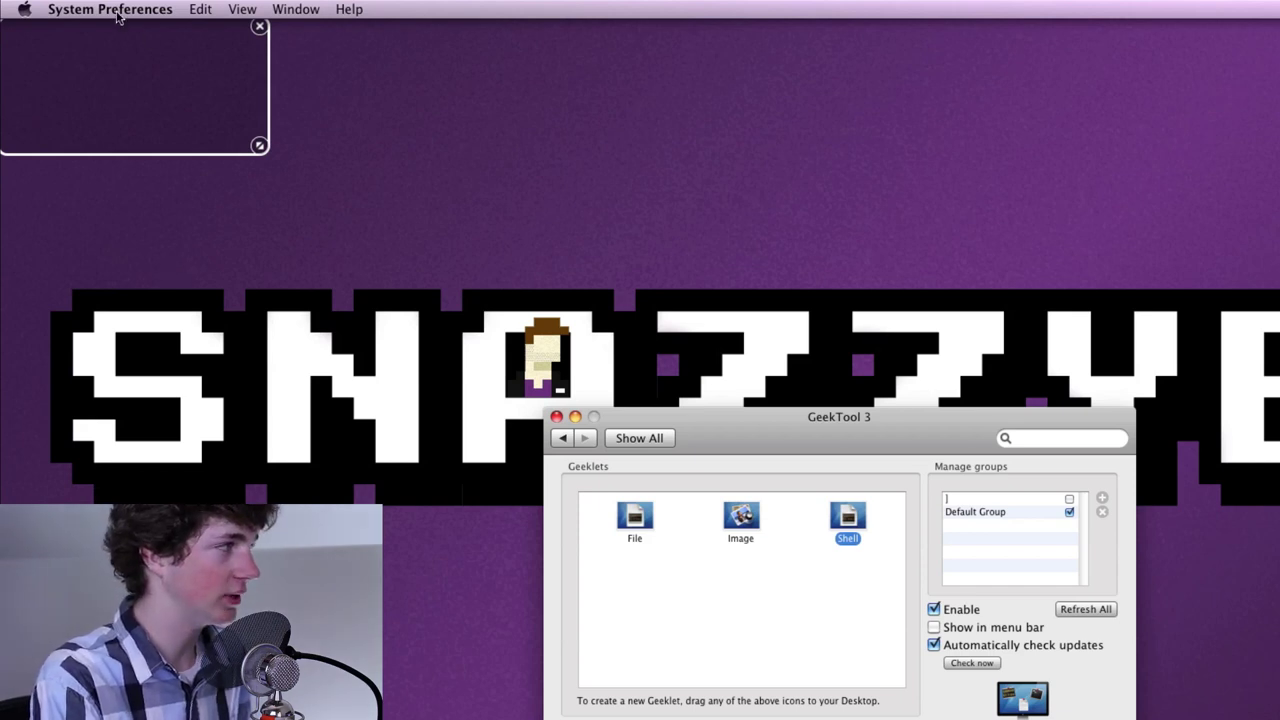
drag(133, 88, 138, 90)
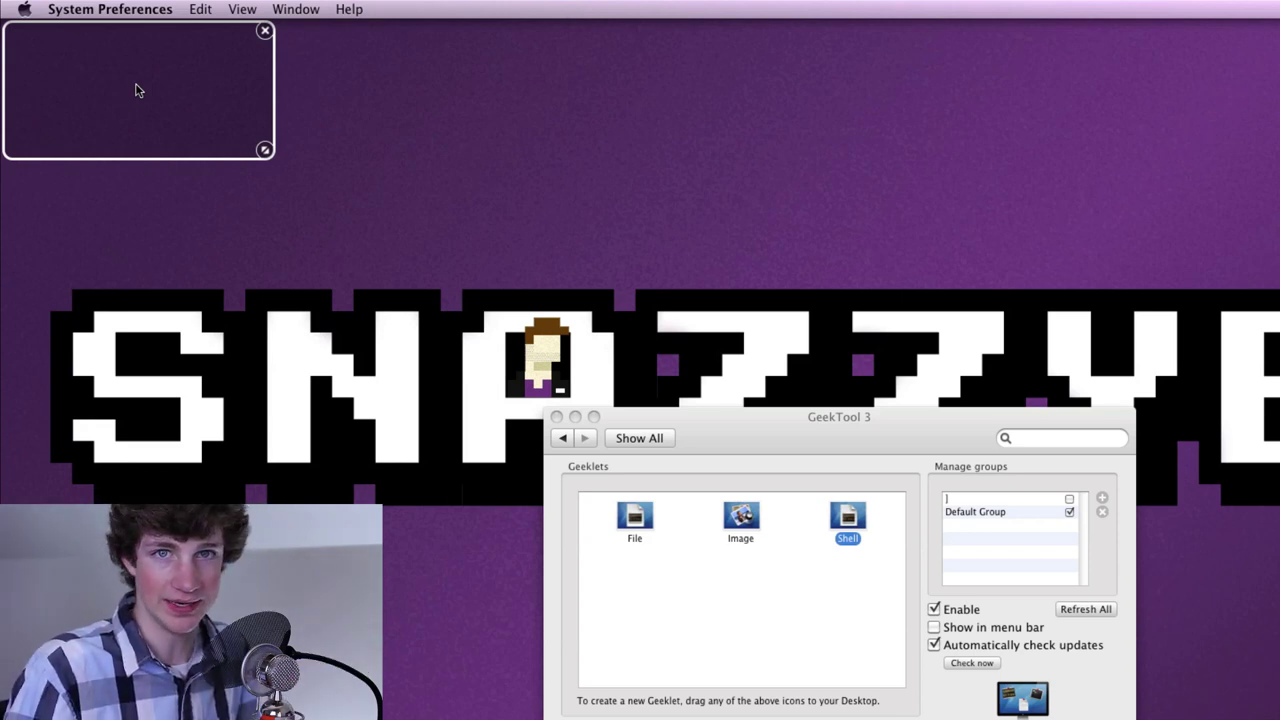
Step: Bring the geeklet's Properties window directly below the geeklet and name the geeklet DiskDisplay
click(743, 140)
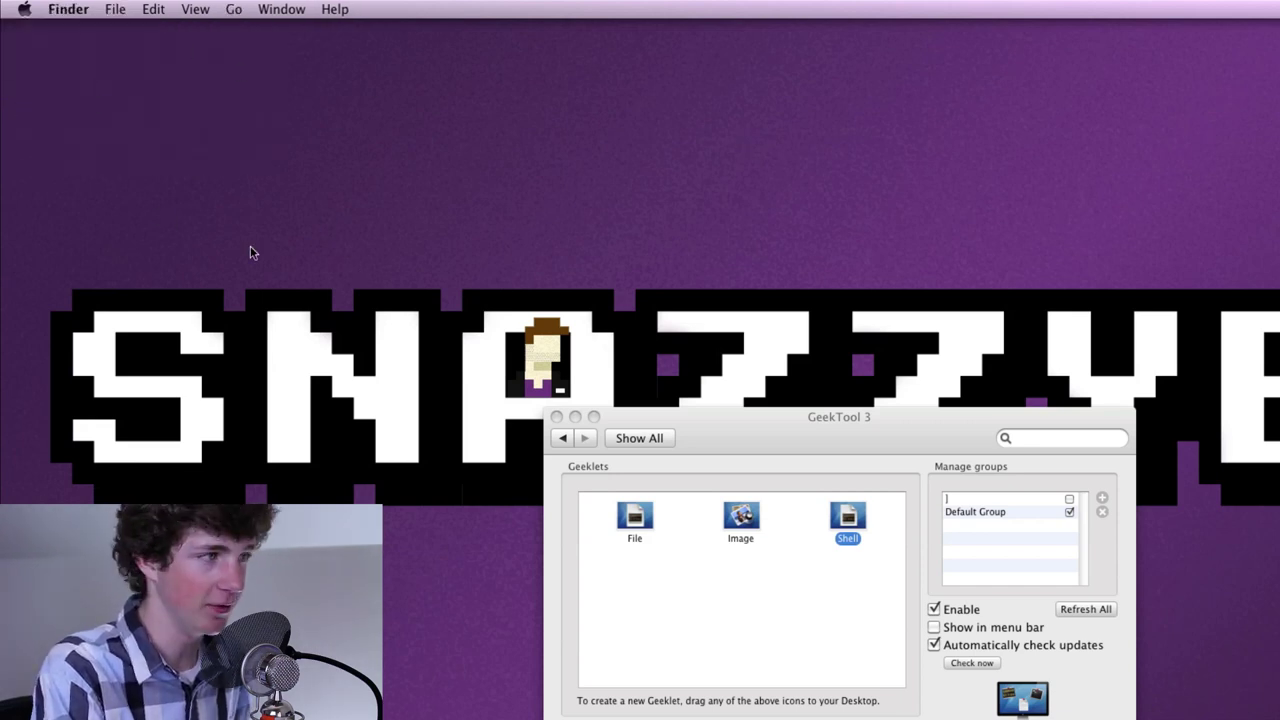
click(893, 453)
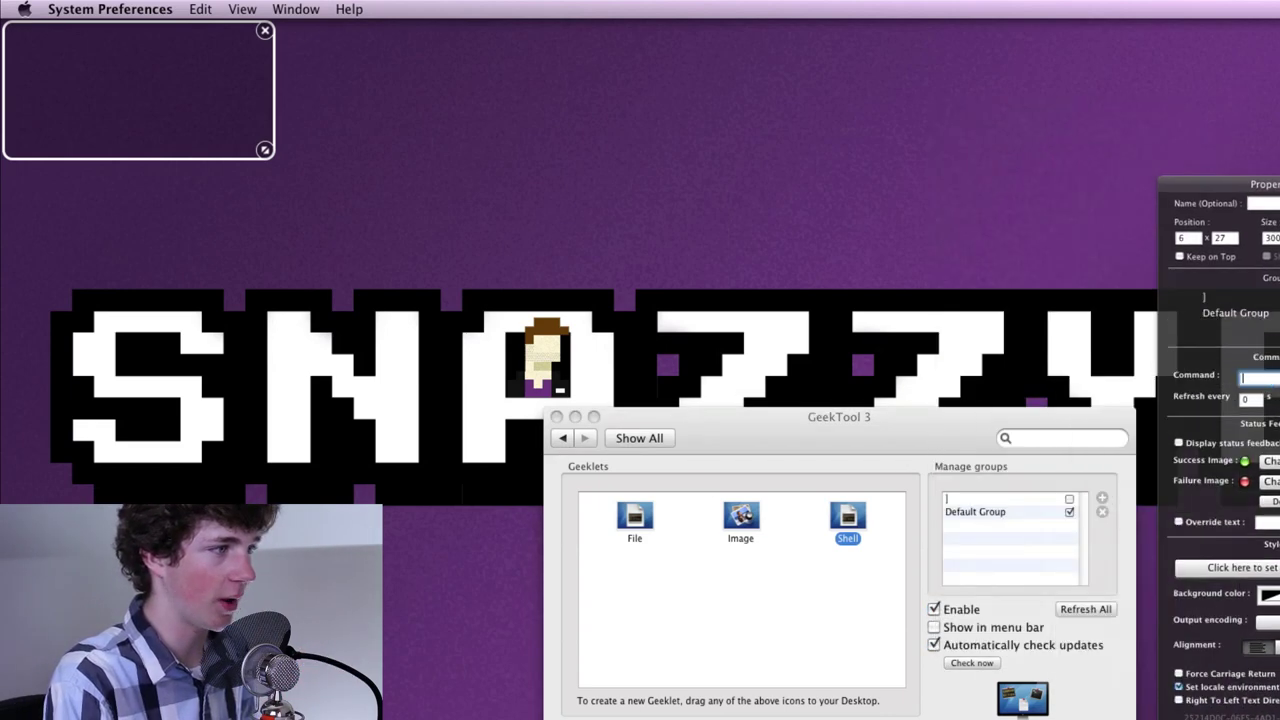
drag(1230, 180, 212, 195)
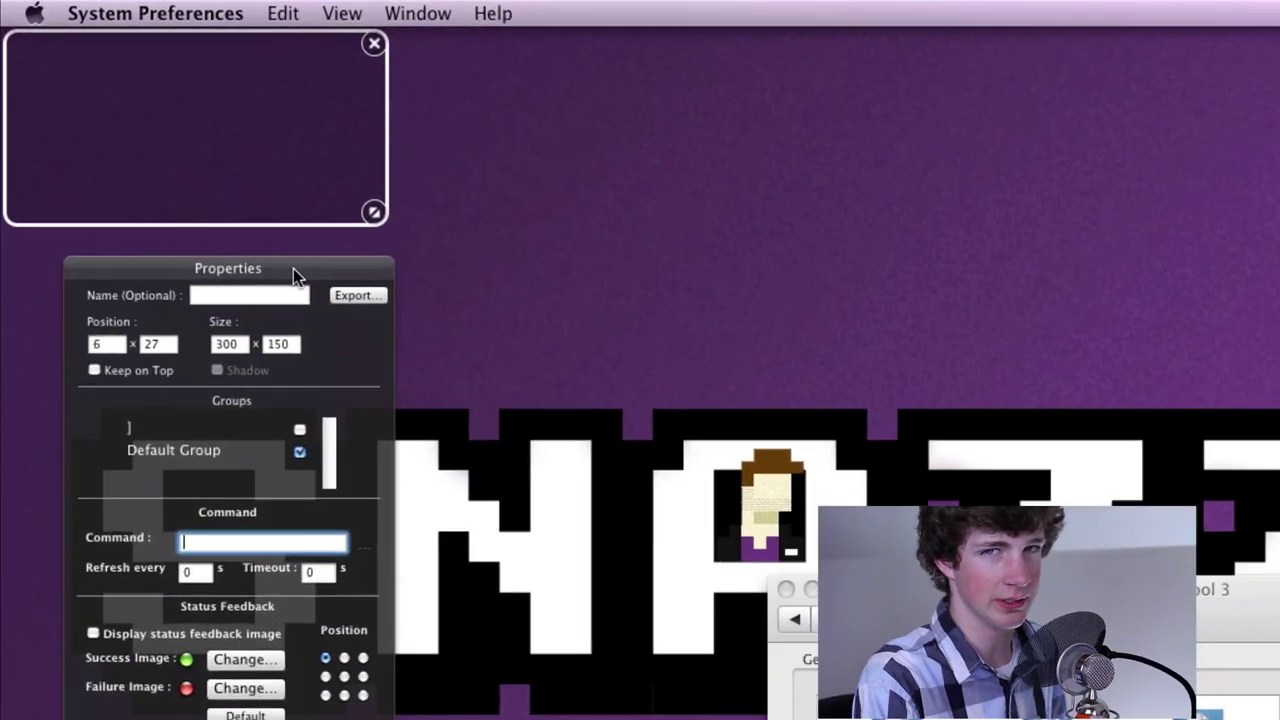
click(186, 209)
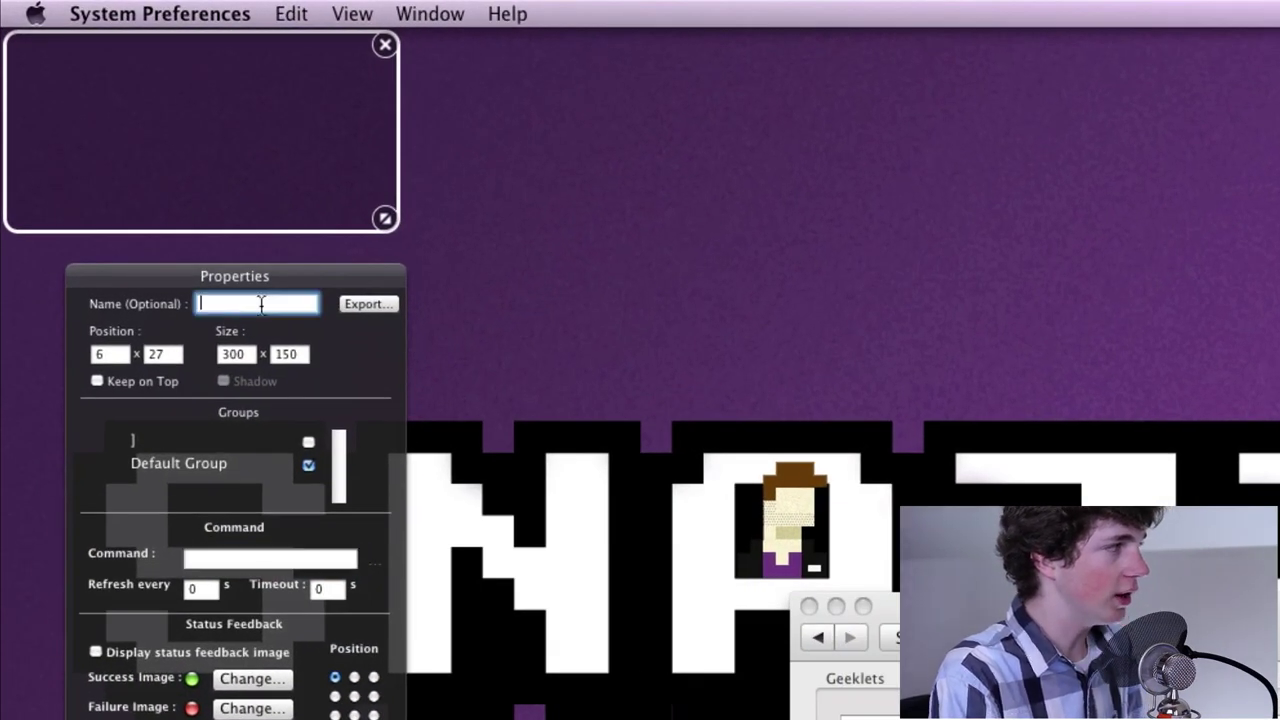
text(DiskDisplay)
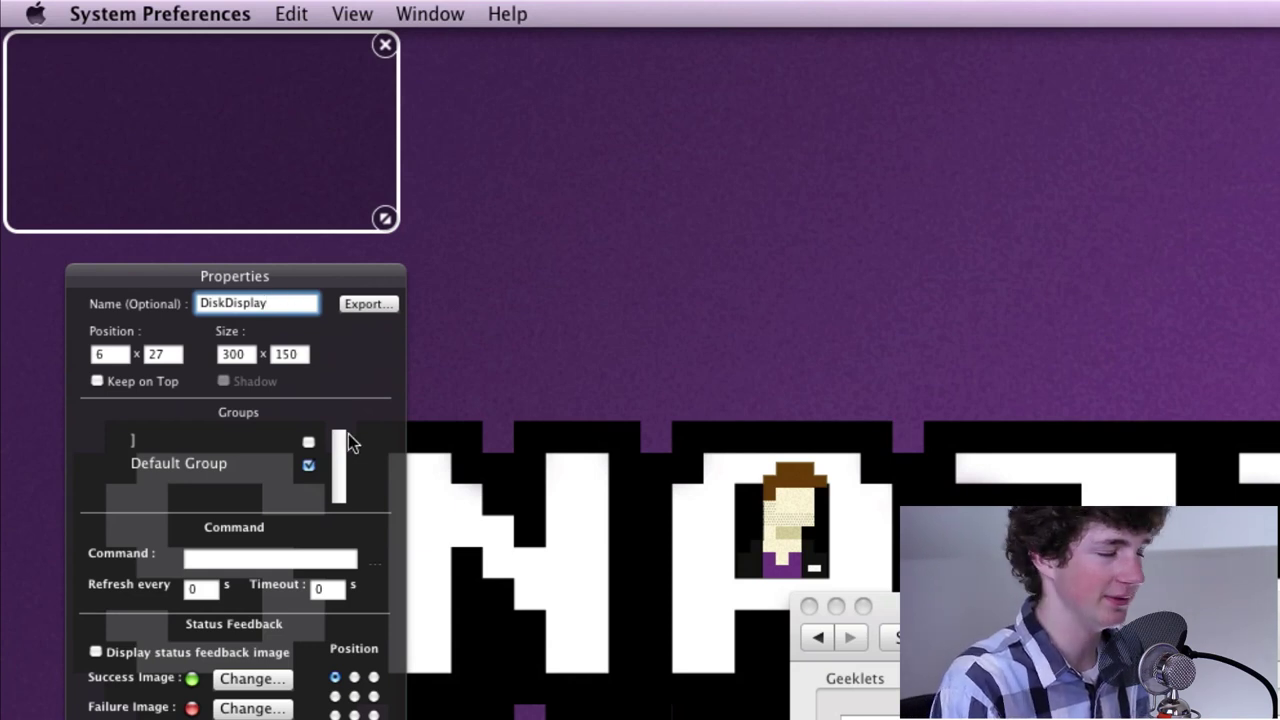
Step: Switch to Terminal, test the command df -hl | grep 'disk0s2' | awk '{print $4"/"$2" free ("$5" used)"}' and quit Terminal
click(294, 560)
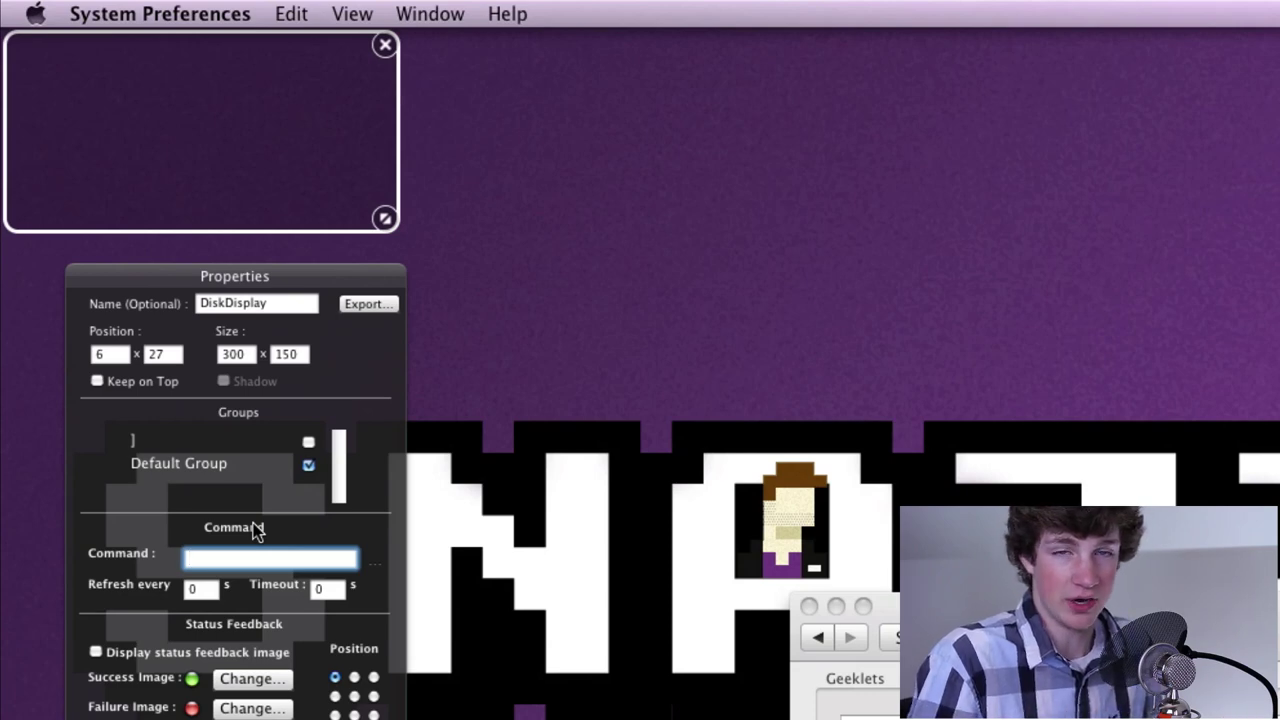
key(super+space)
text(ter)
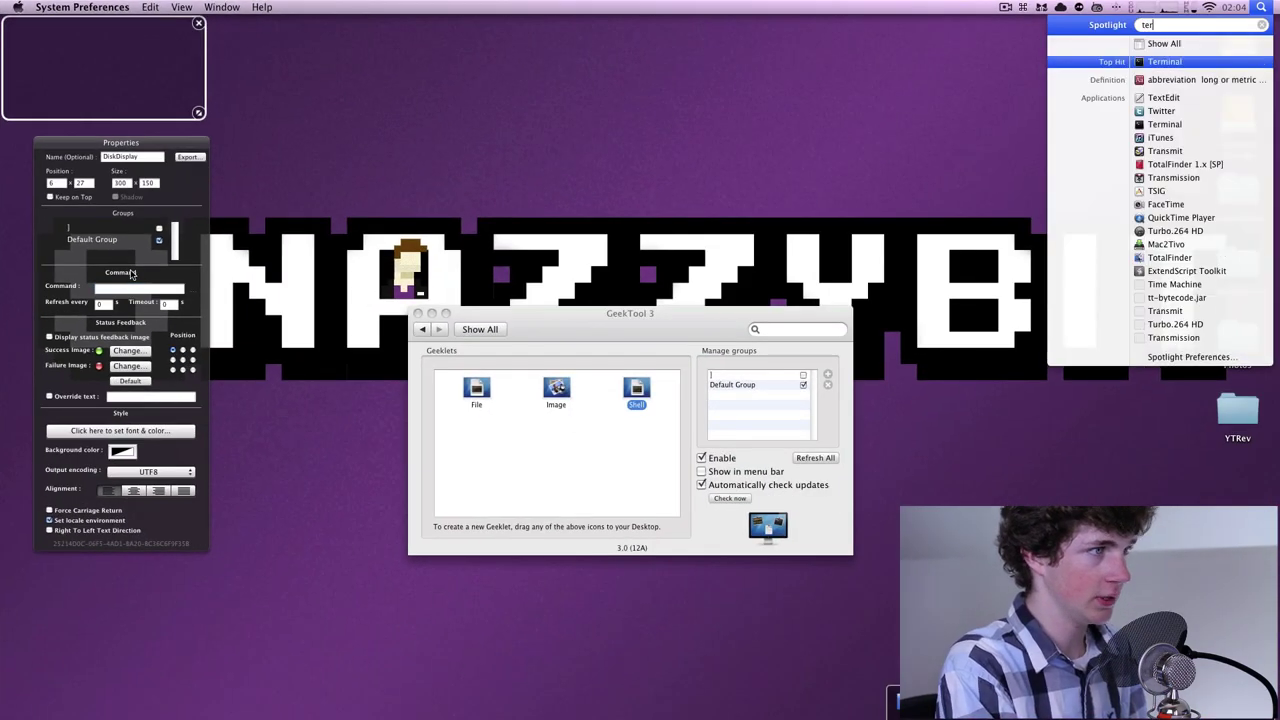
text(m)
key(Return)
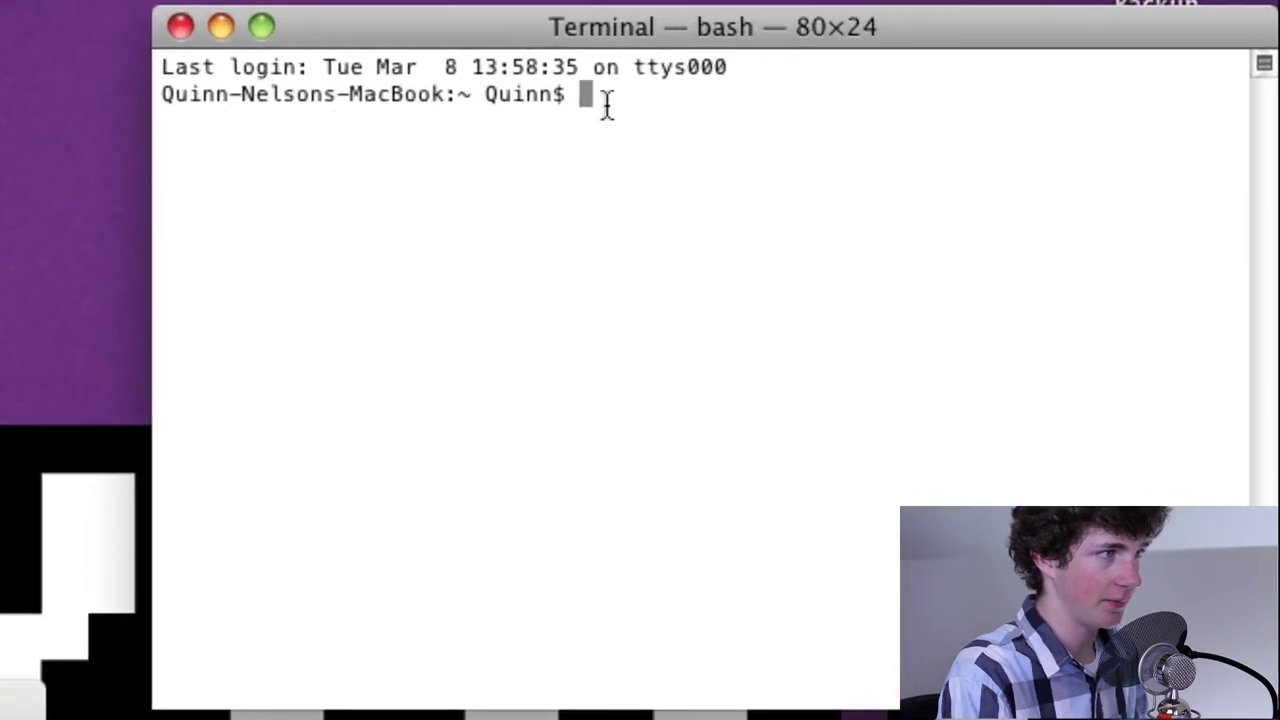
text(df -hl | grep 'disk0s2' | awk '{print $4"/"$2" free ("$5" used)"}')
key(Return)
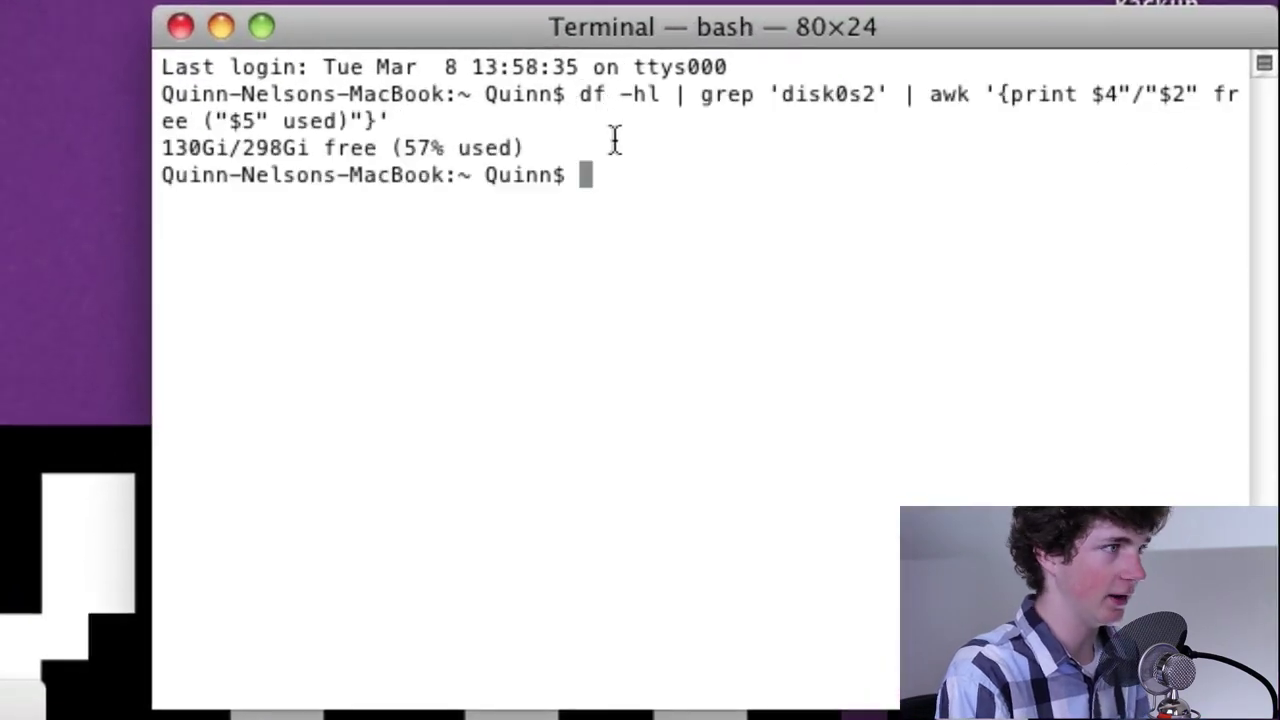
drag(457, 136, 168, 122)
click(200, 190)
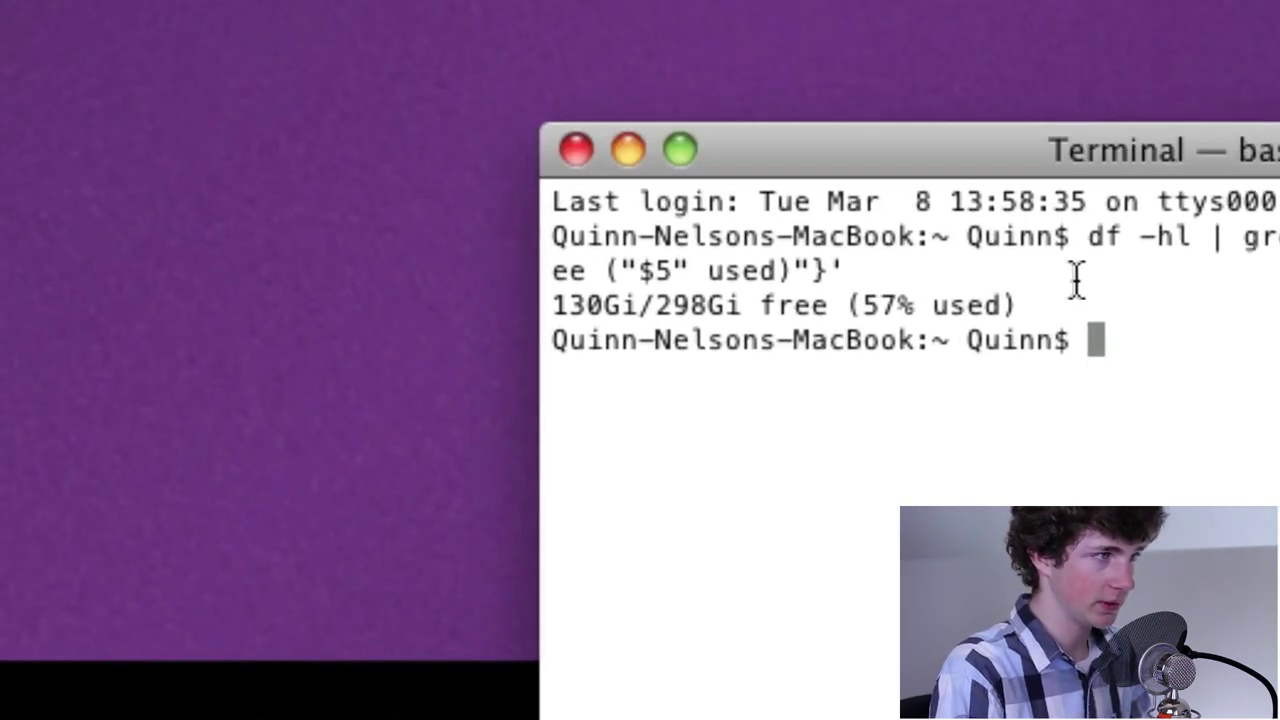
key(cmd+q)
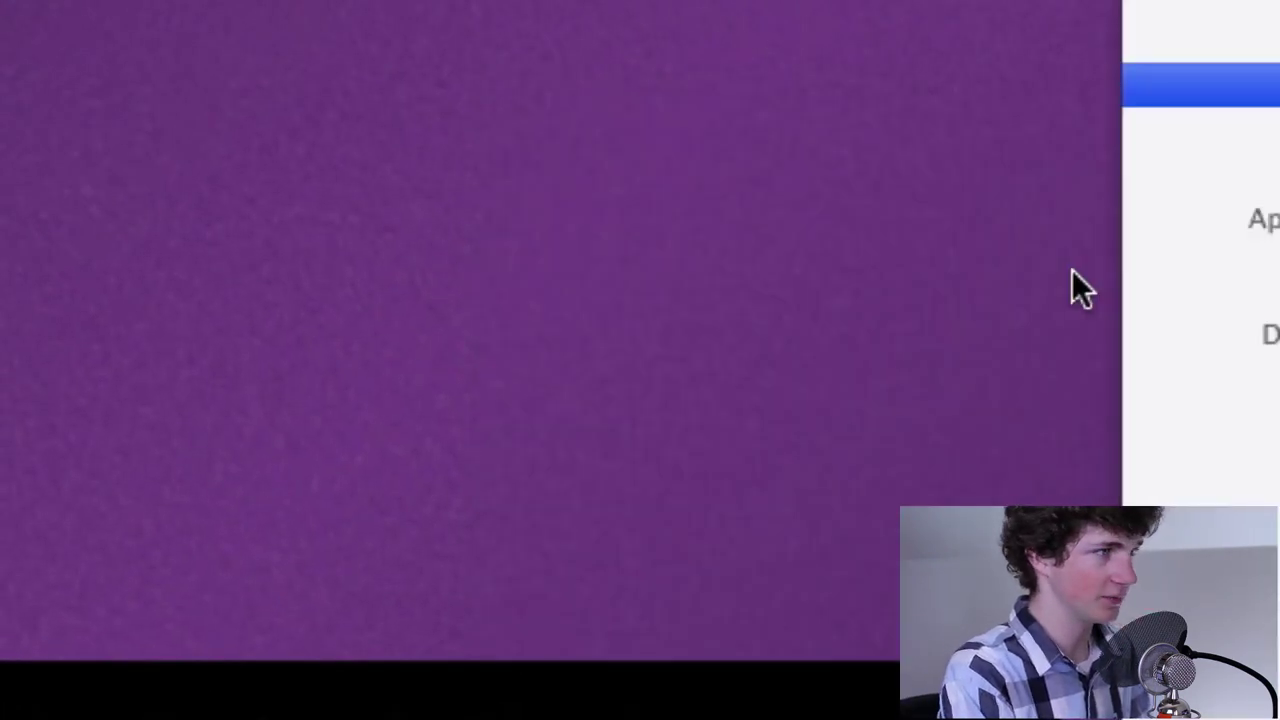
Step: Switch to TextEdit and enter df -hl | grep 'disk0s2' | awk '{print $4"/"$2" free ("$5" used)"}' in the untitled document
key(Return)
text(df -hl | grep 'disk0s2' | awk '{print $4"/"$2" free ("$5" used)"}')
text(df -hl | grep 'disk0s2' | awk '{print $4"/"$2" free ("$5" used)"}')
key(cmd+a)
text(df -hl | grep 'disk0s2' | awk '{print $4"/"$2" free ("$5" used)"}')
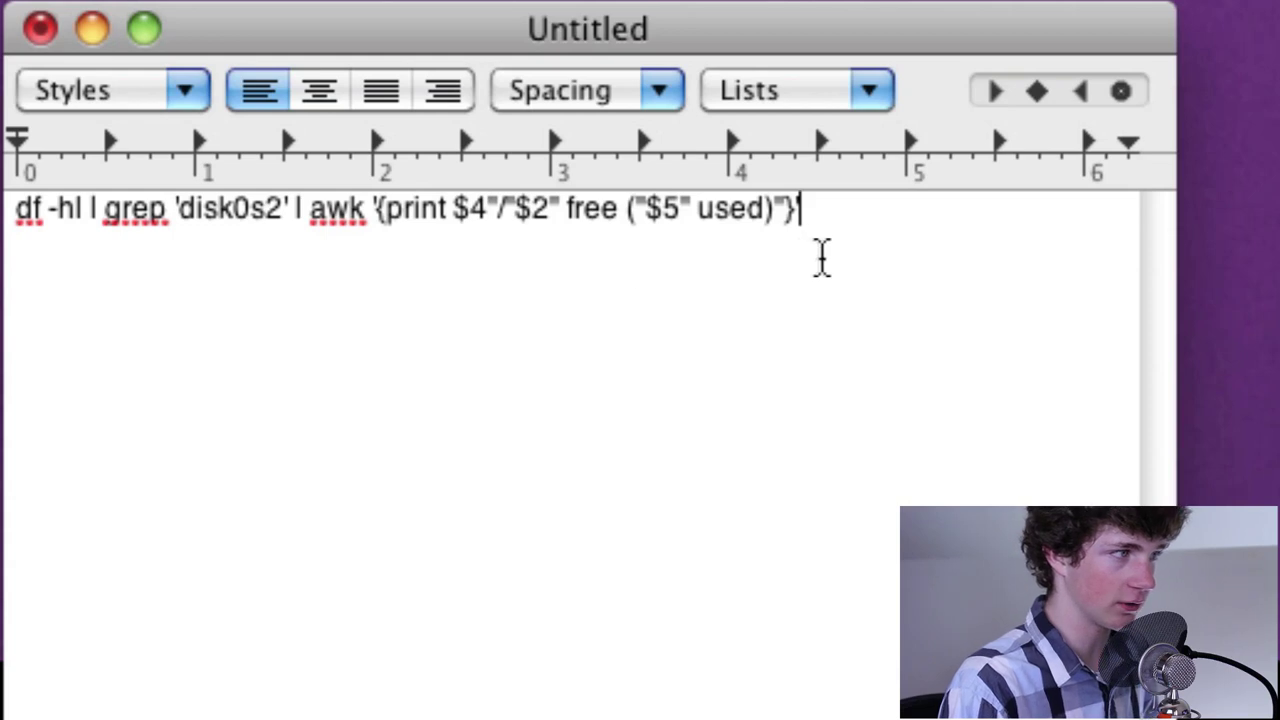
Step: Examine the whole disk usage command in the document, including its disk identifier
drag(797, 215, 12, 208)
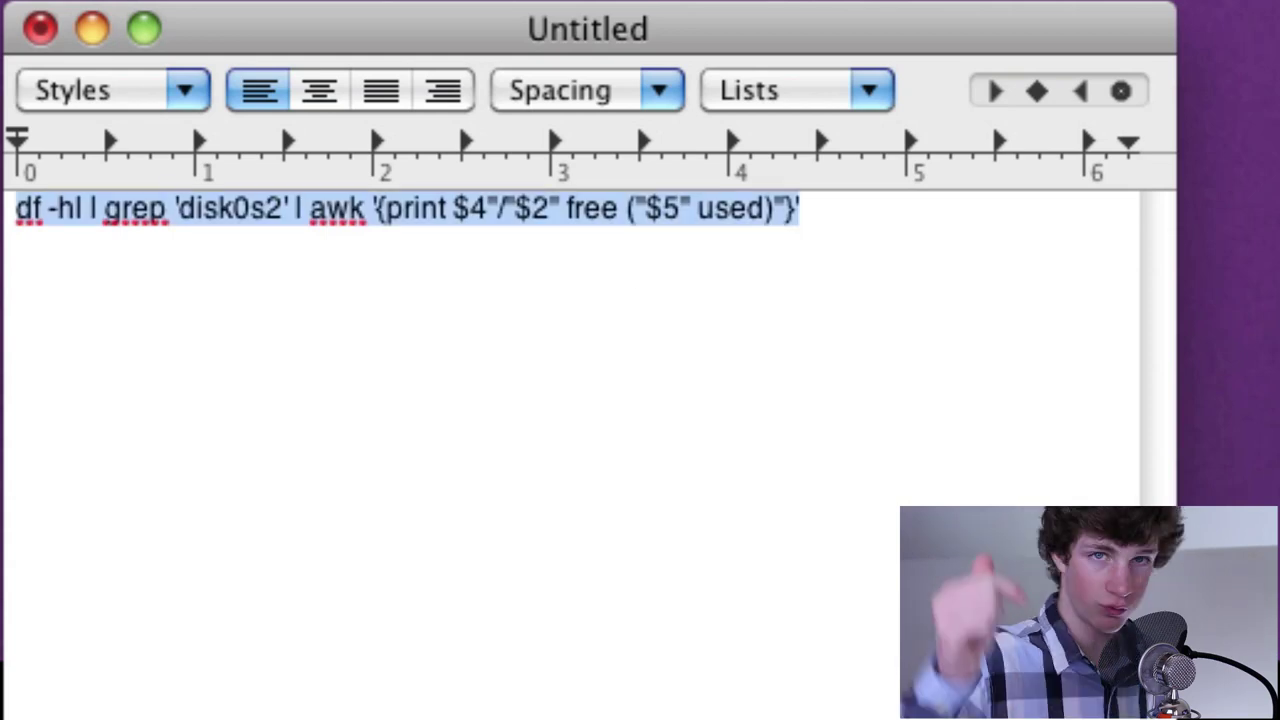
click(418, 240)
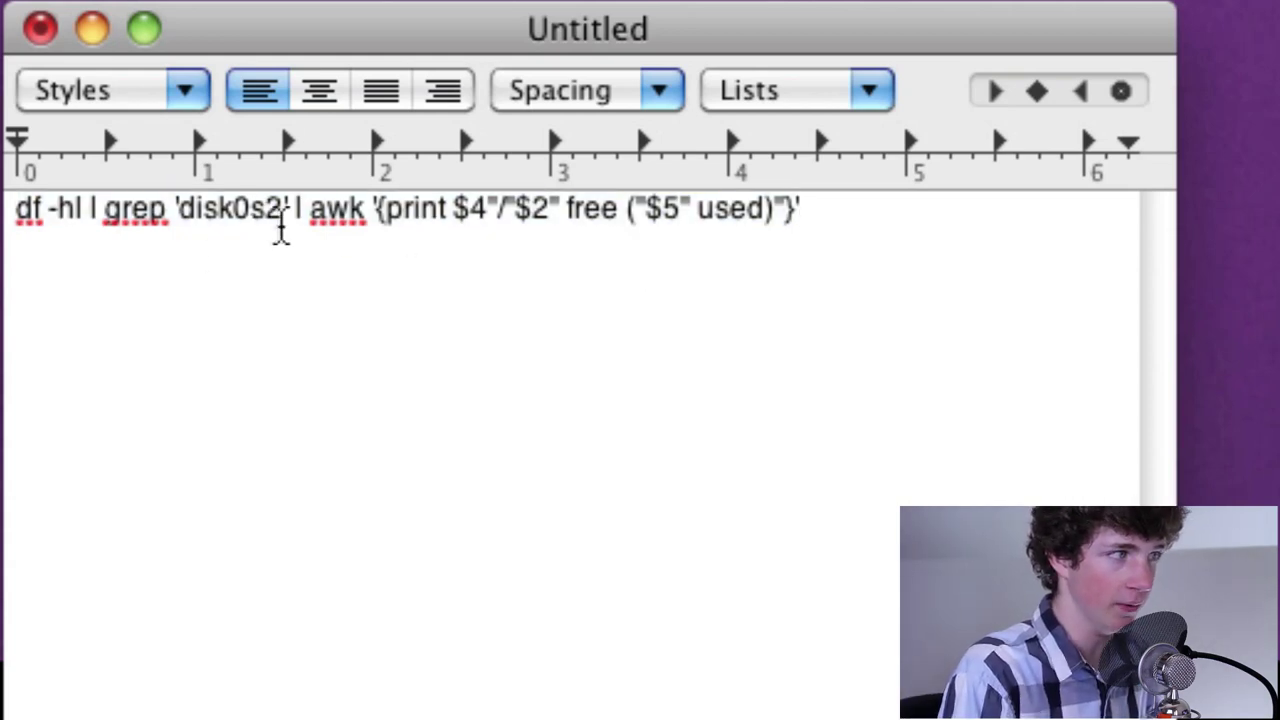
double_click(258, 222)
click(343, 423)
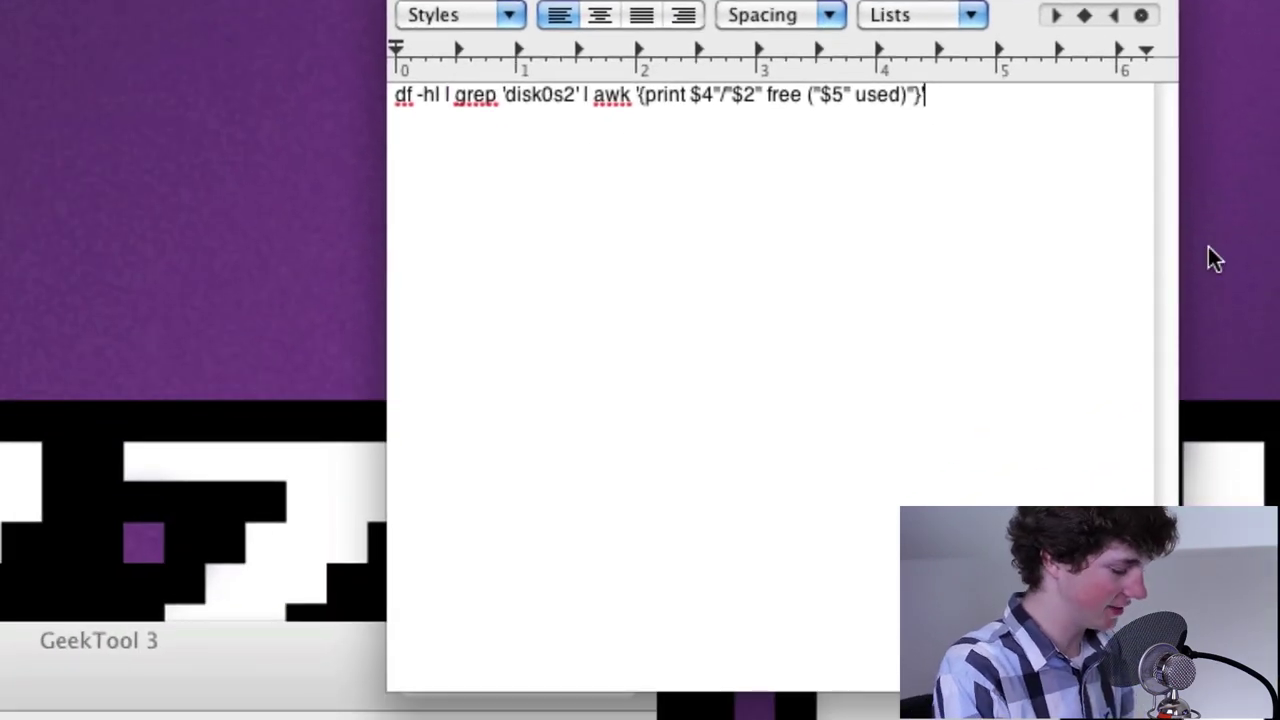
Step: Switch to Disk Utility, open the information for the Macintosh HD volume and look up its disk identifier
key(alt+space)
key(Escape)
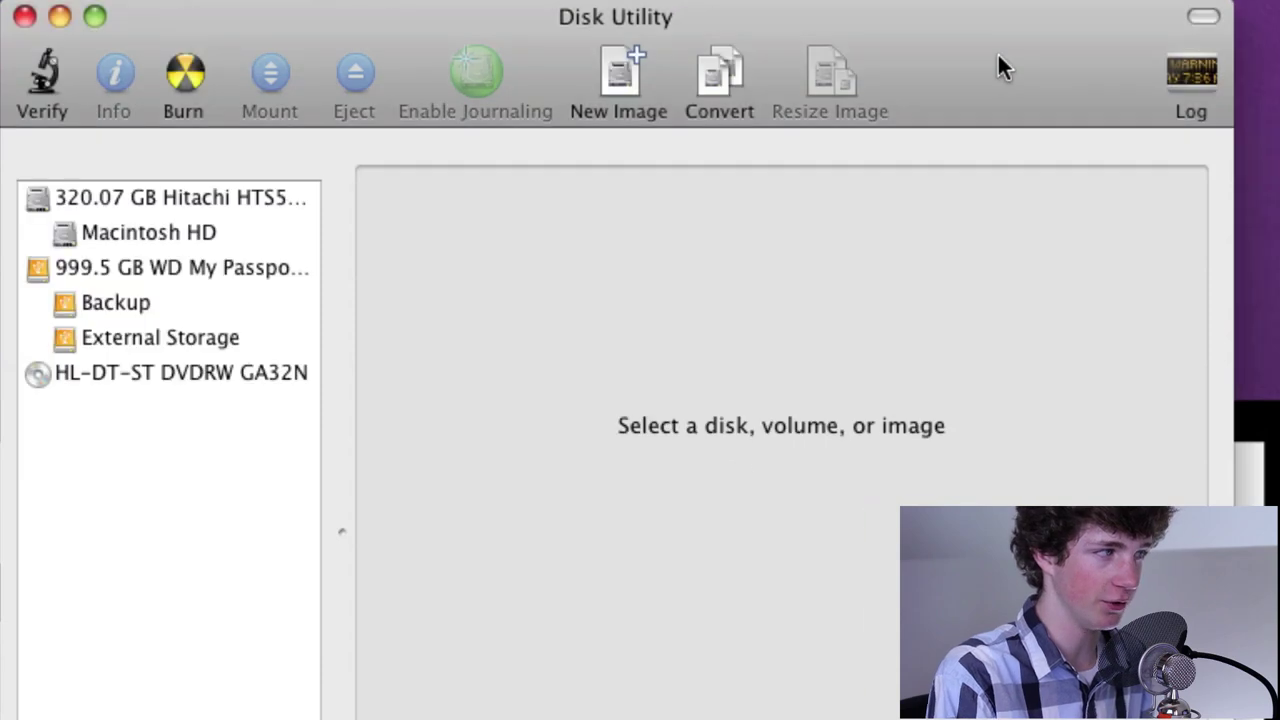
click(102, 233)
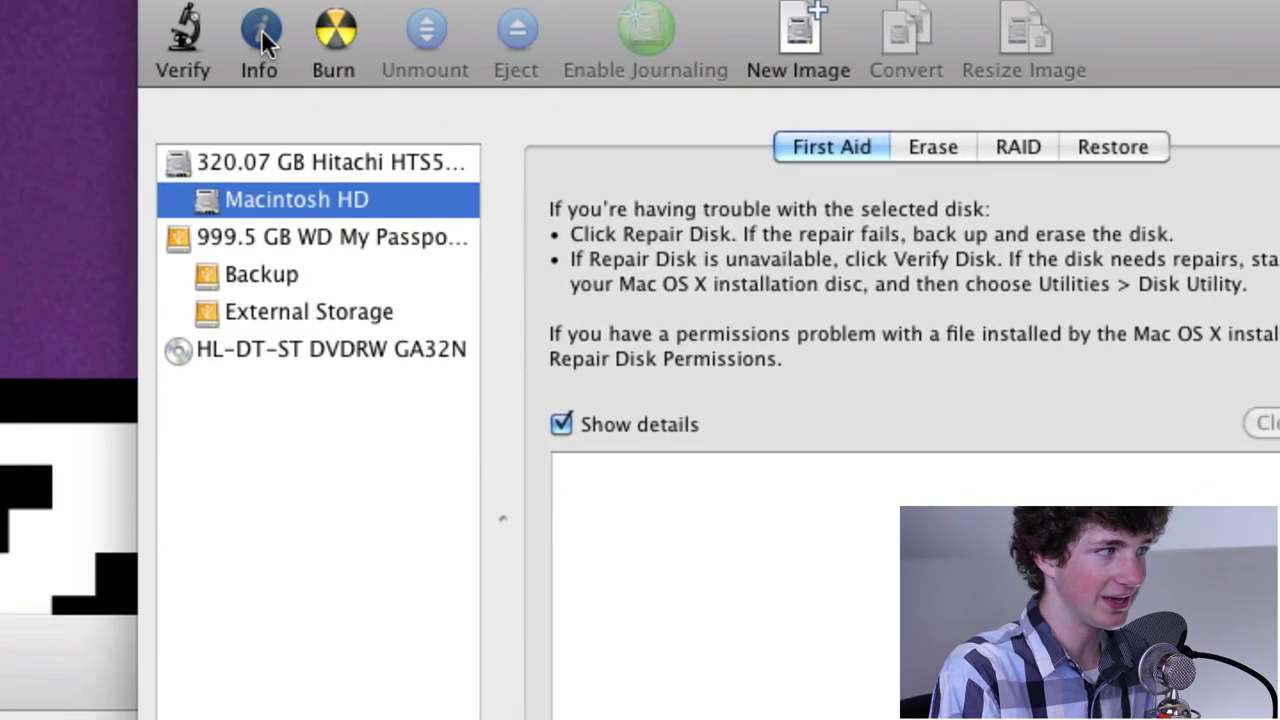
click(114, 75)
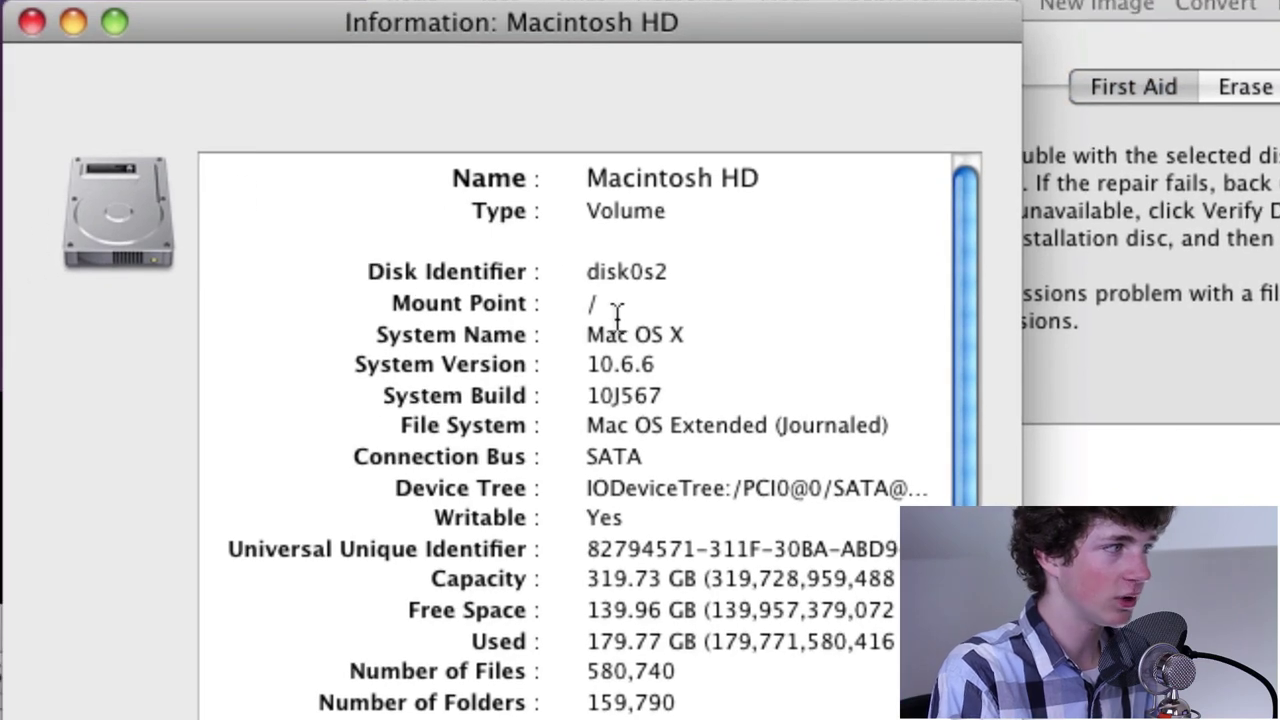
drag(674, 272, 582, 272)
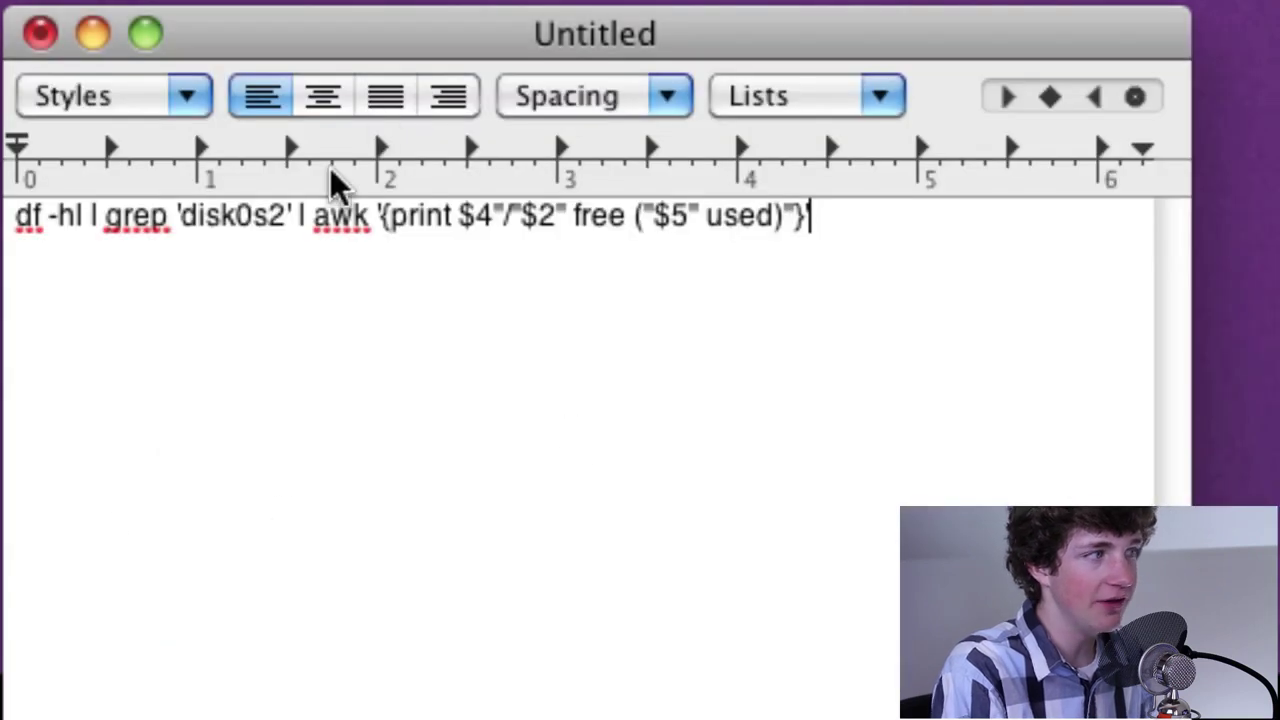
Step: Switch back to the TextEdit document and highlight the disk0s2 identifier in the command's grep filter
drag(284, 213, 200, 237)
click(289, 321)
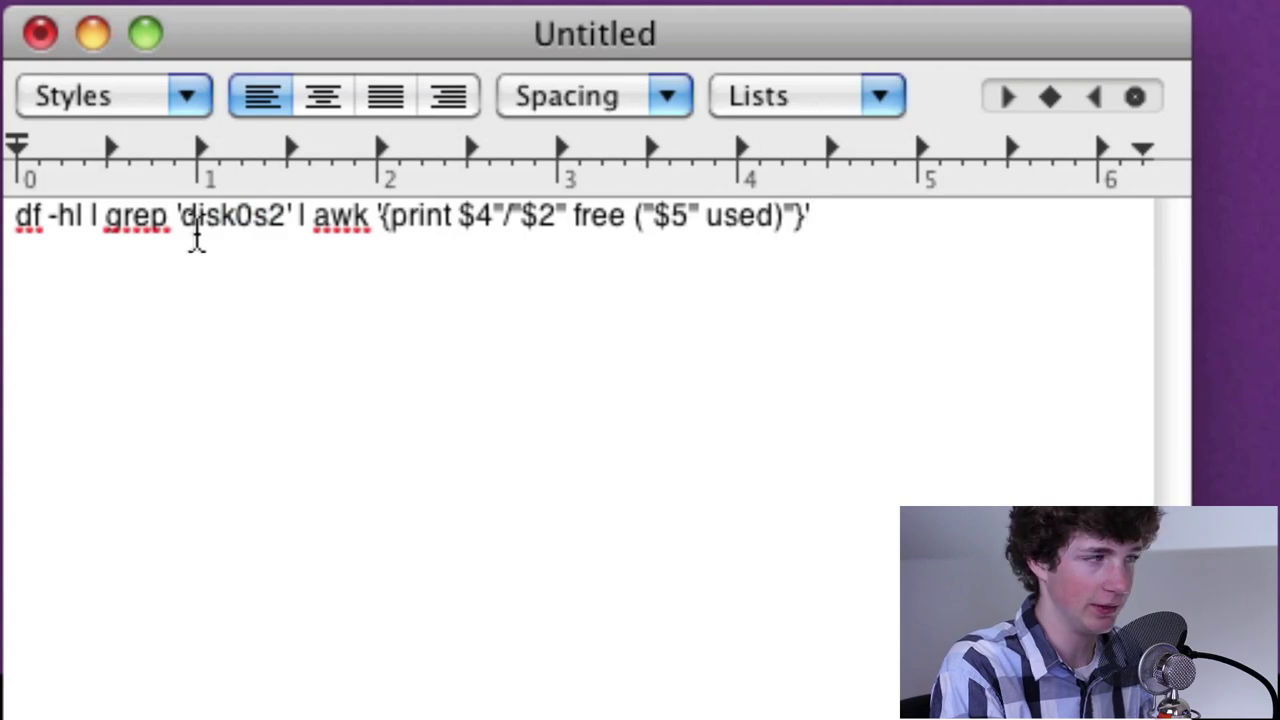
drag(283, 229, 149, 229)
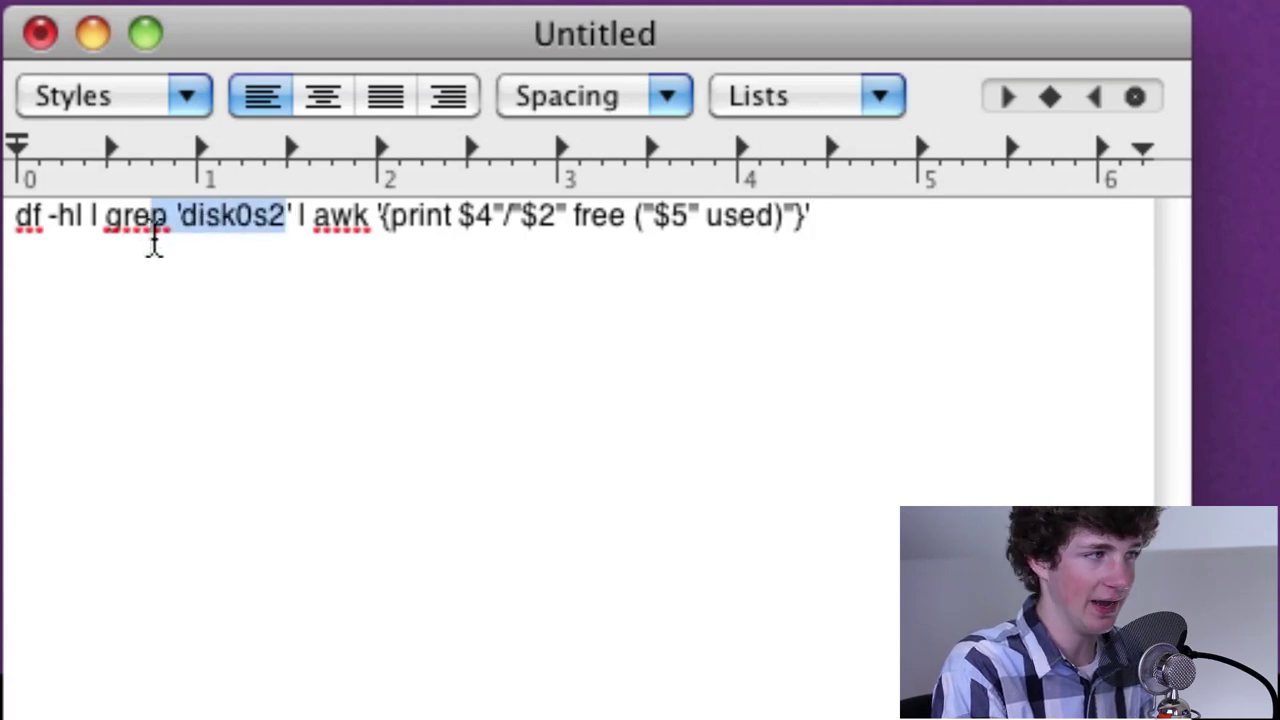
Step: Copy the whole disk usage command from the document into the DiskDisplay geeklet's command and set it to refresh every 60 seconds
triple_click(154, 248)
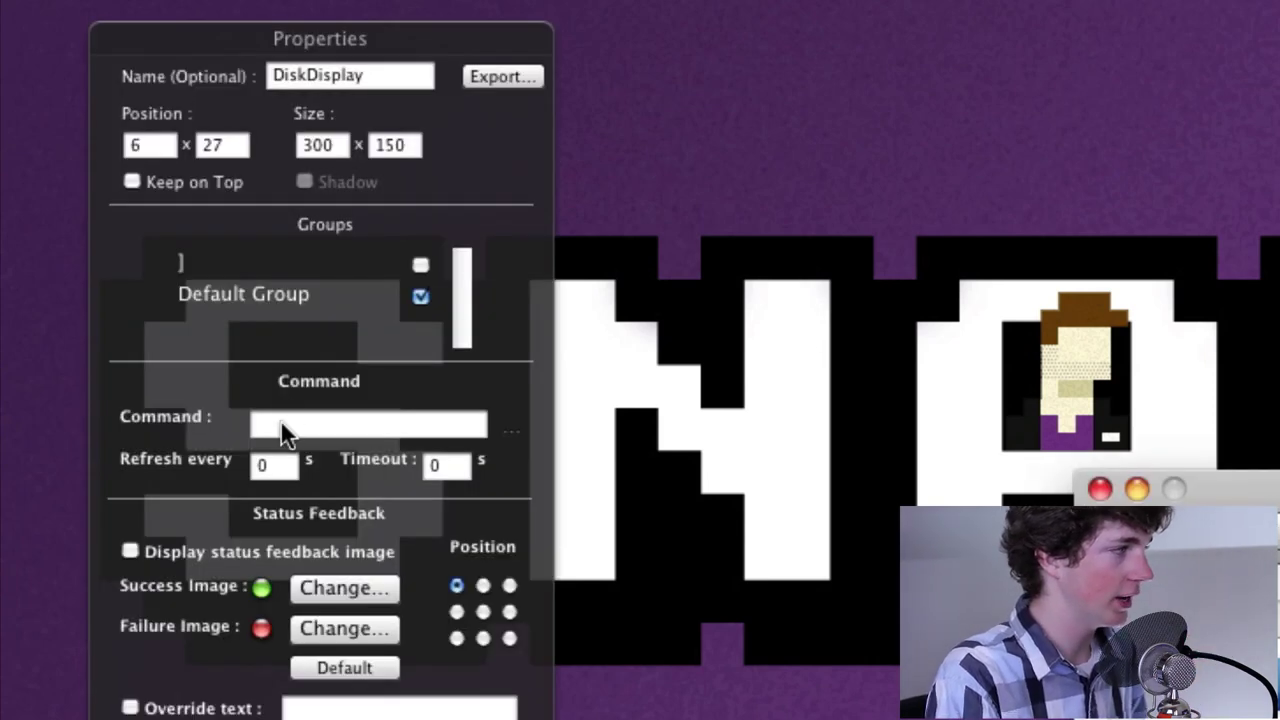
click(281, 423)
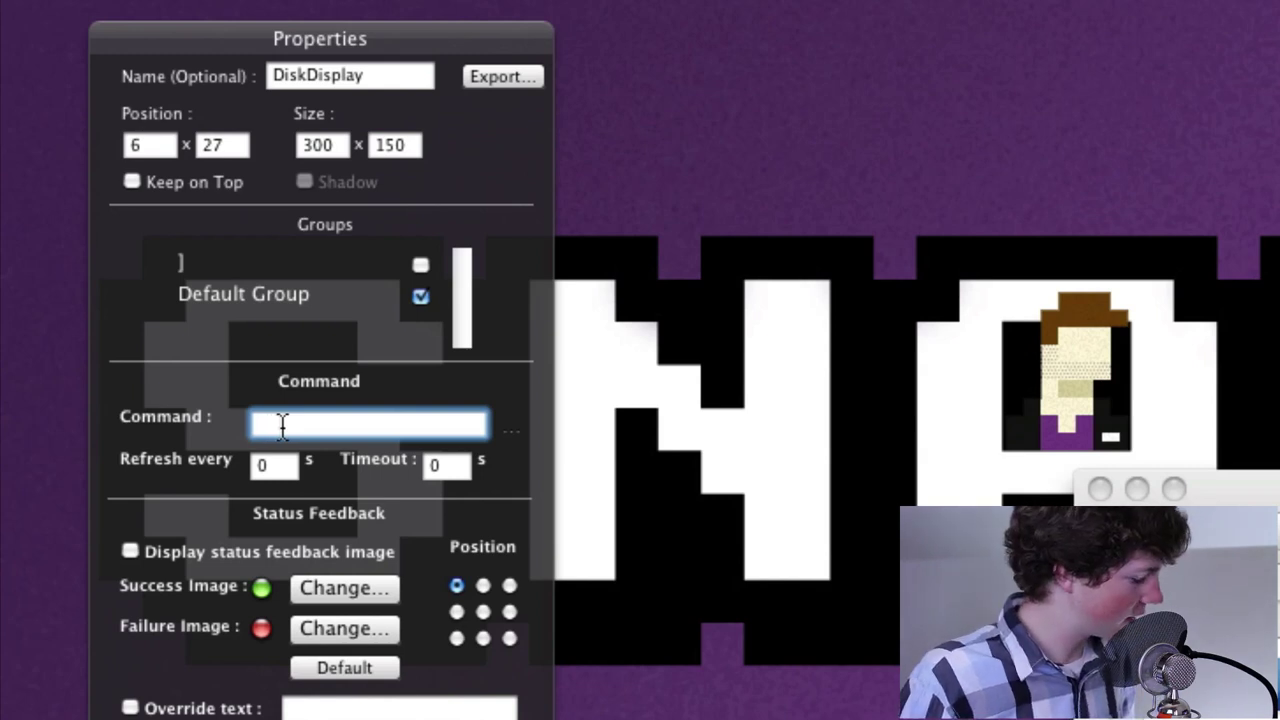
key(super+v)
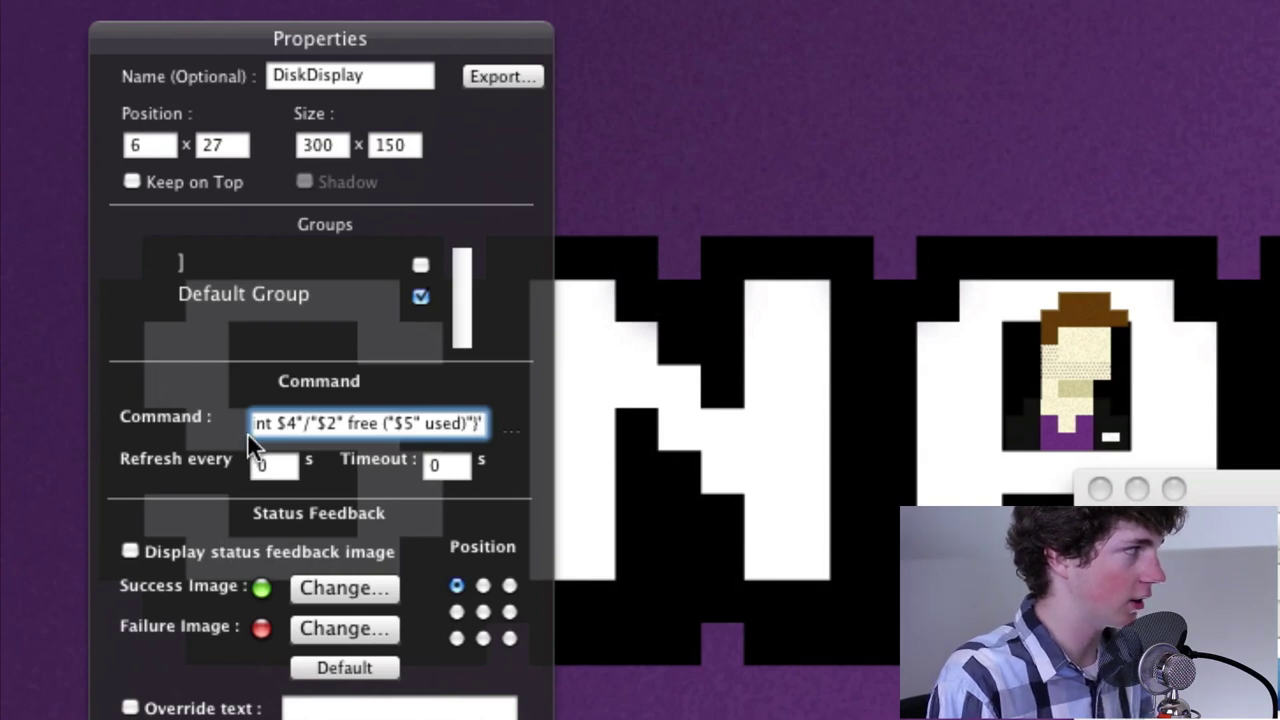
key(Tab)
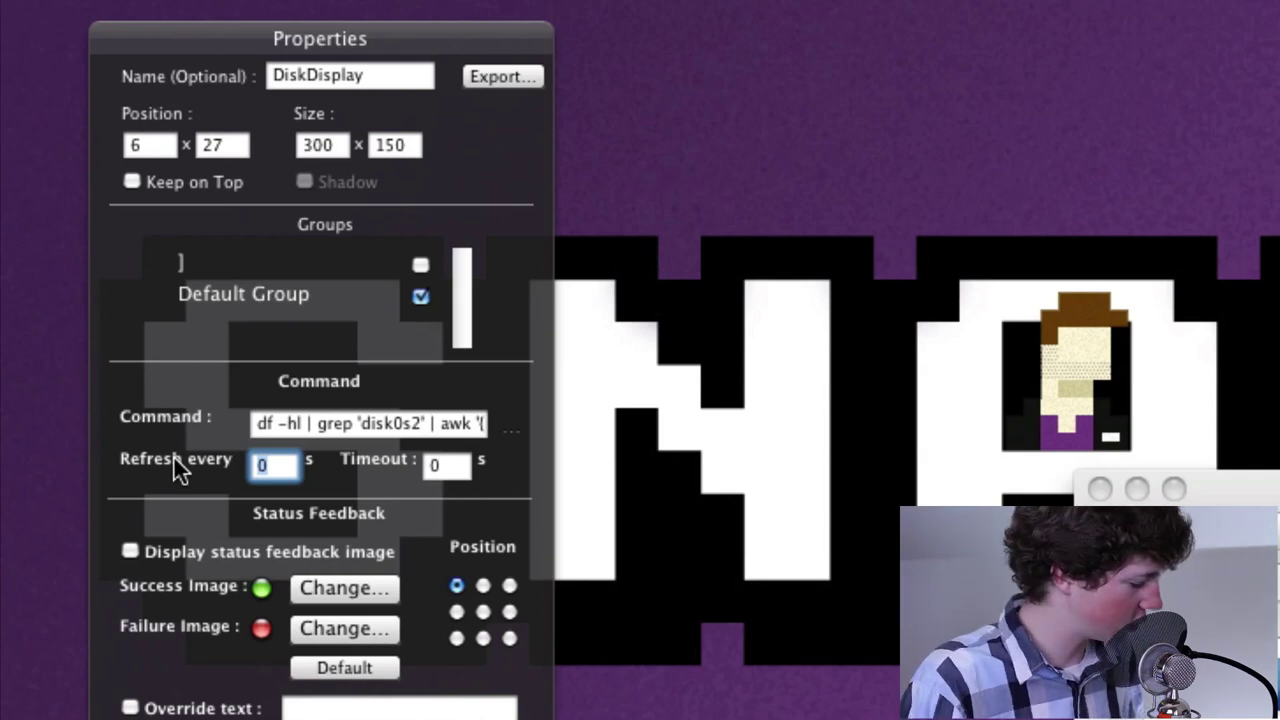
text(60)
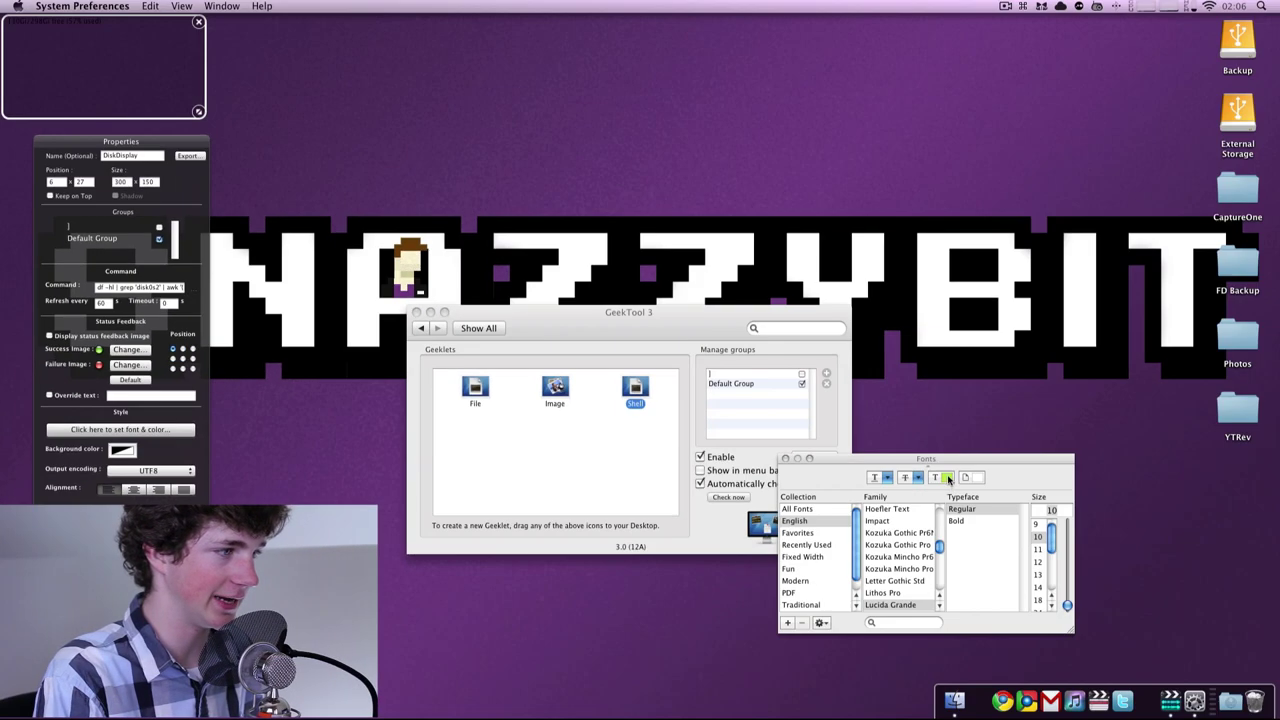
Step: Change the geeklet's text colour from its font settings to white at full brightness
click(948, 479)
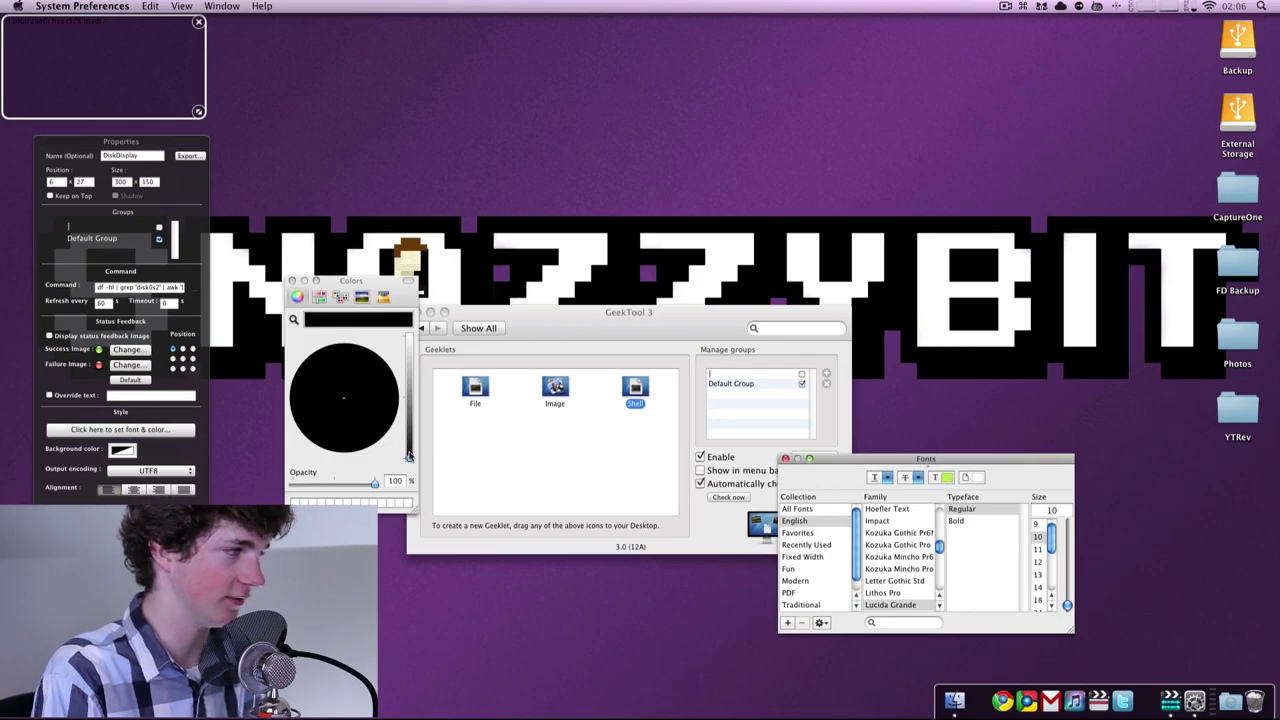
drag(408, 455, 419, 289)
click(293, 281)
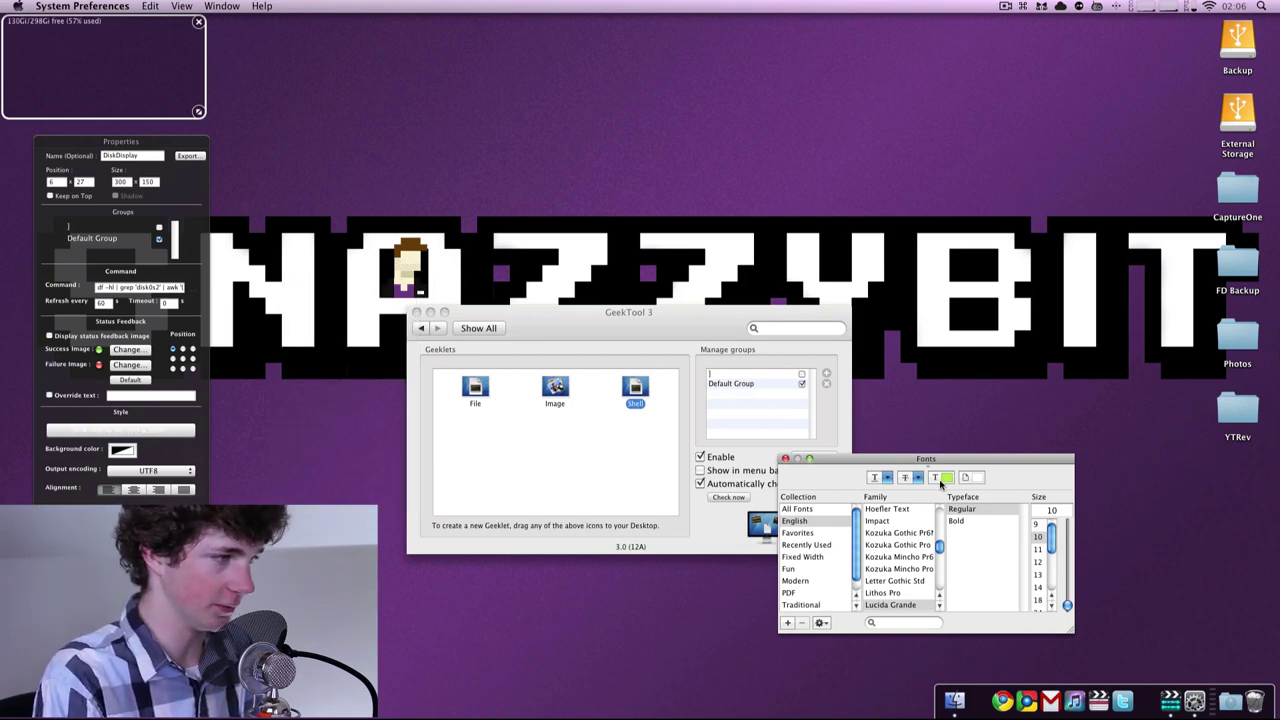
Step: Find the Helvetica Neue font by searching for helv and apply it to the geeklet text at size 18
click(896, 623)
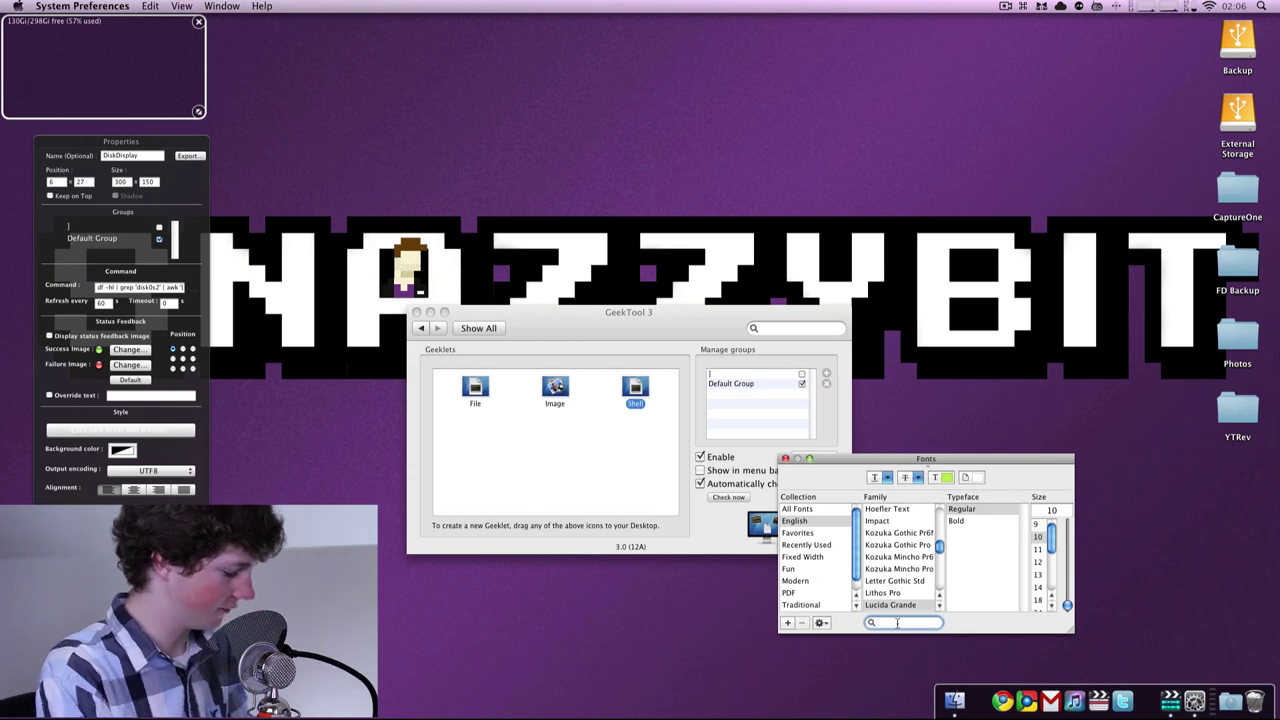
text(helv)
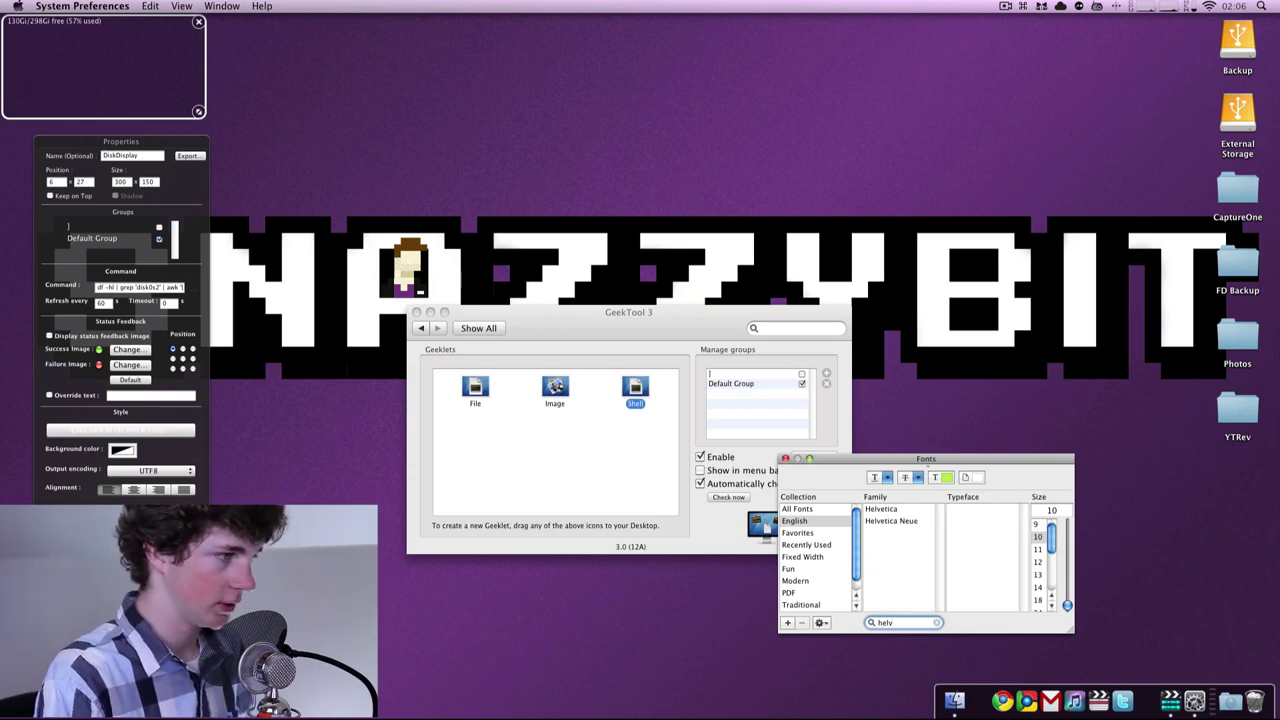
click(893, 521)
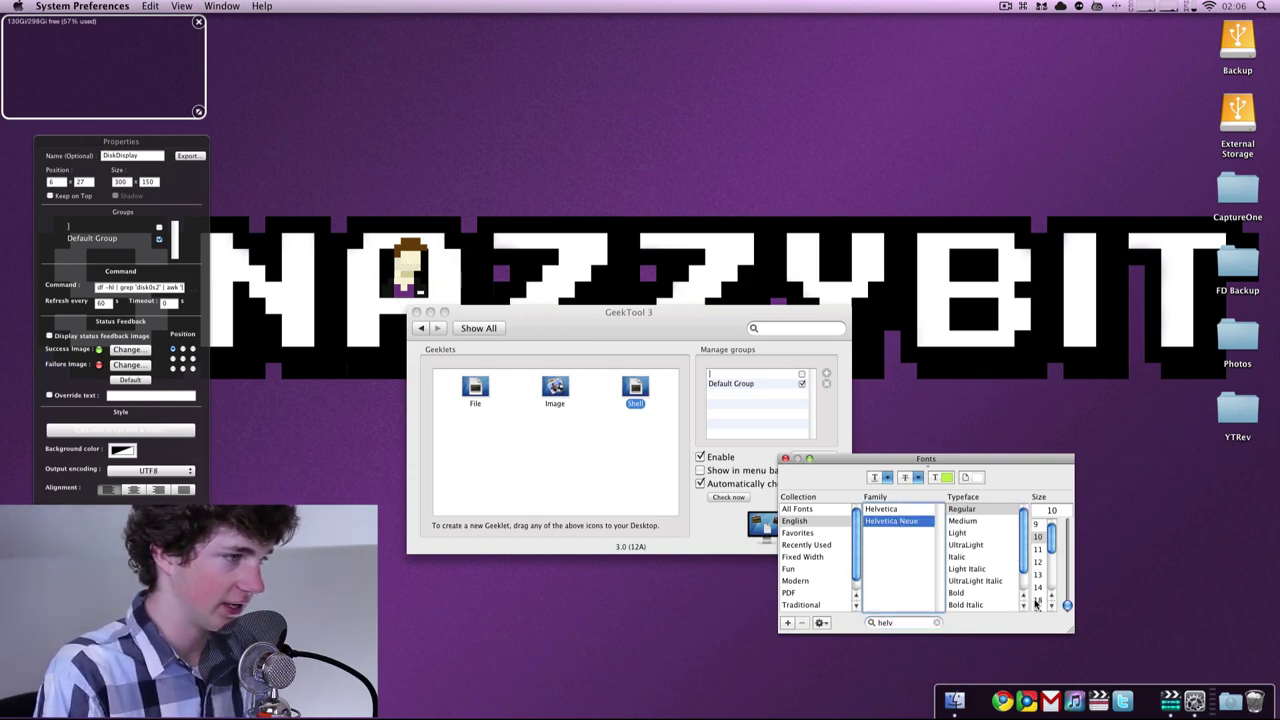
click(1038, 600)
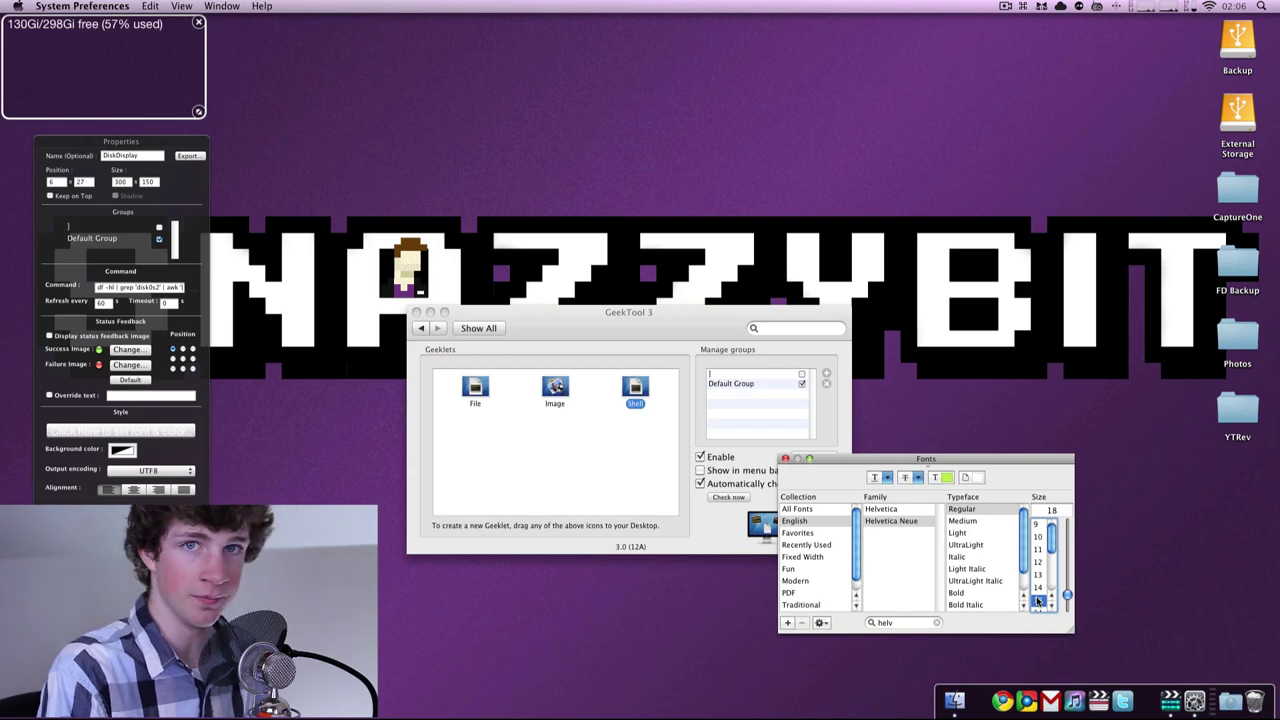
Step: Shrink the geeklet frame around its text to about 268 x 45 and quit System Preferences
drag(199, 111, 170, 43)
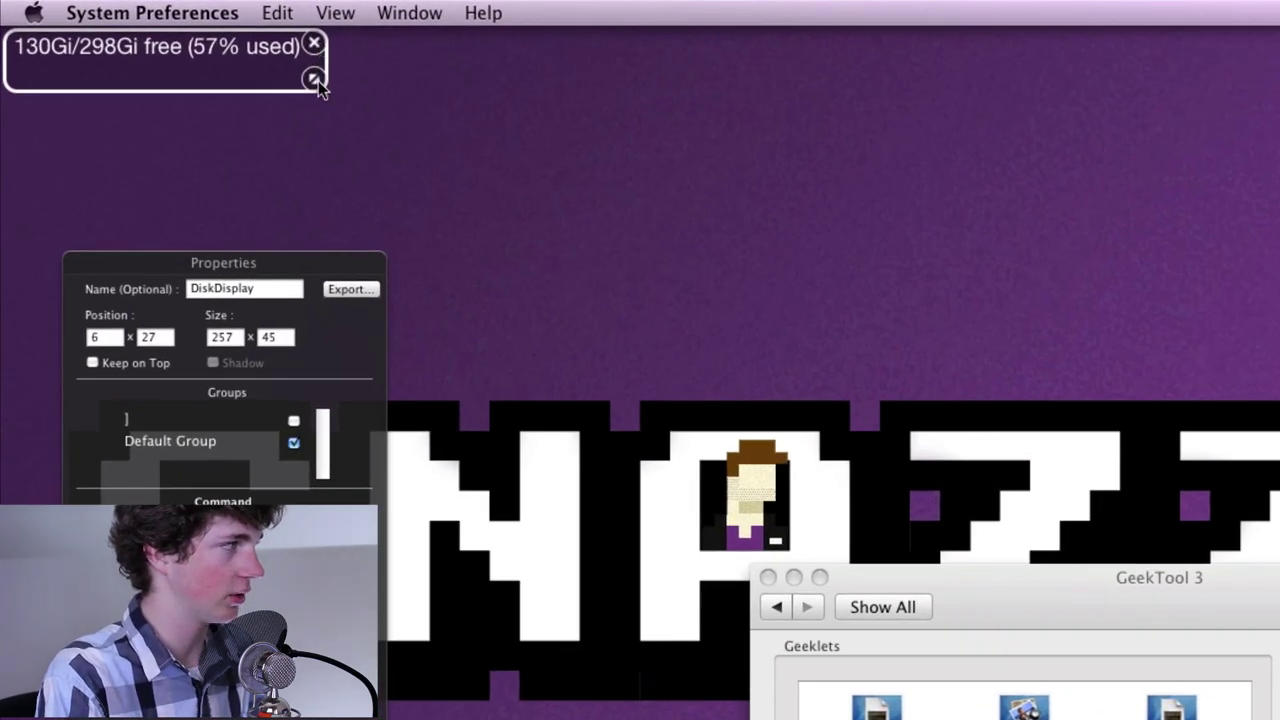
drag(314, 78, 327, 78)
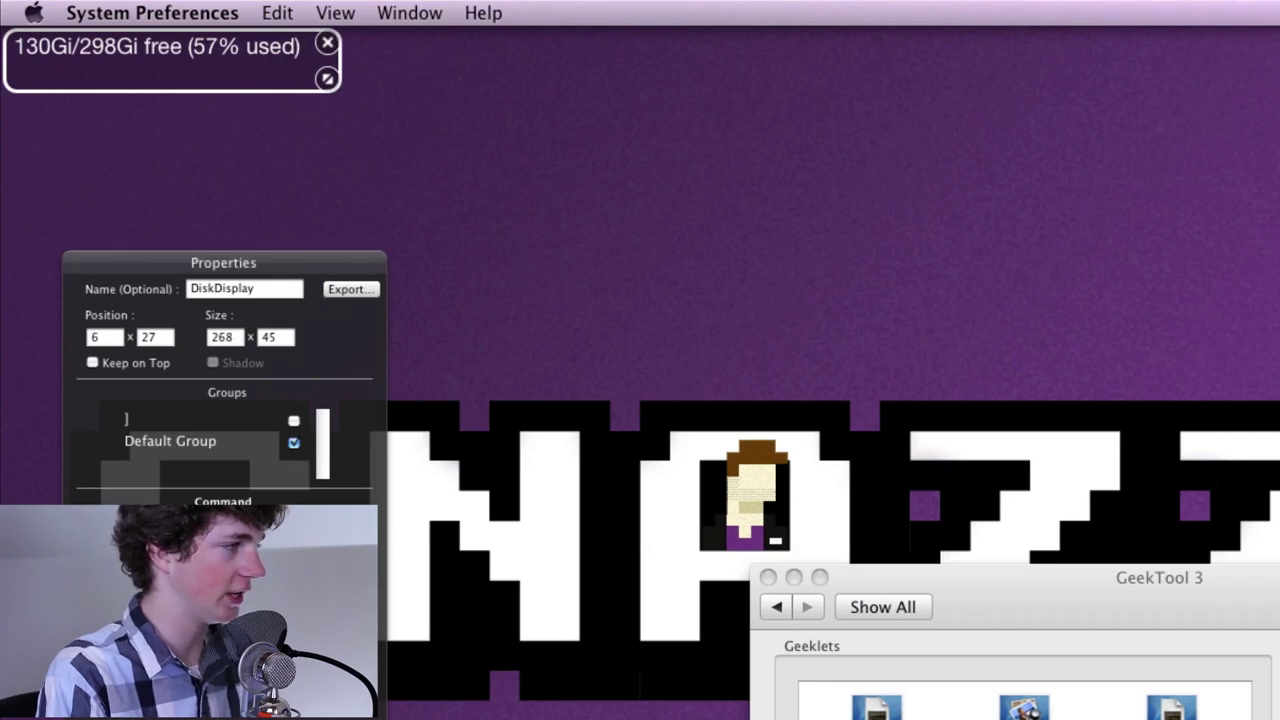
key(super+q)
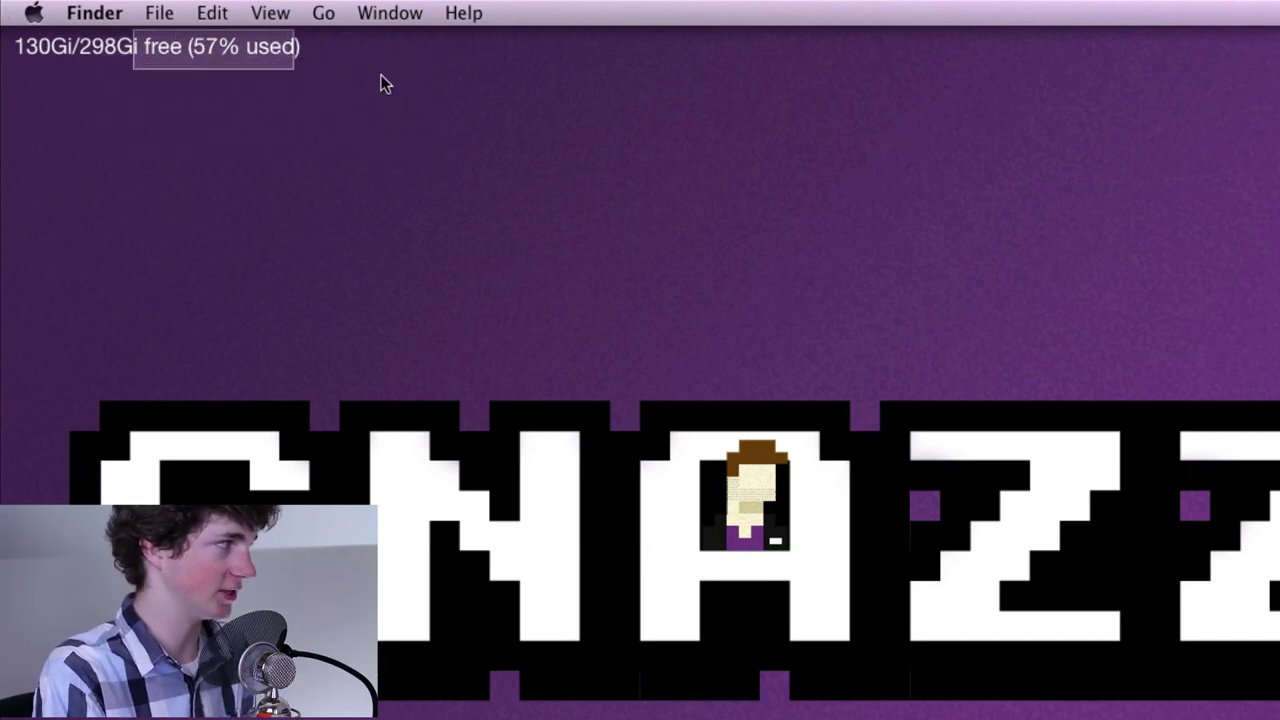
drag(338, 71, 215, 60)
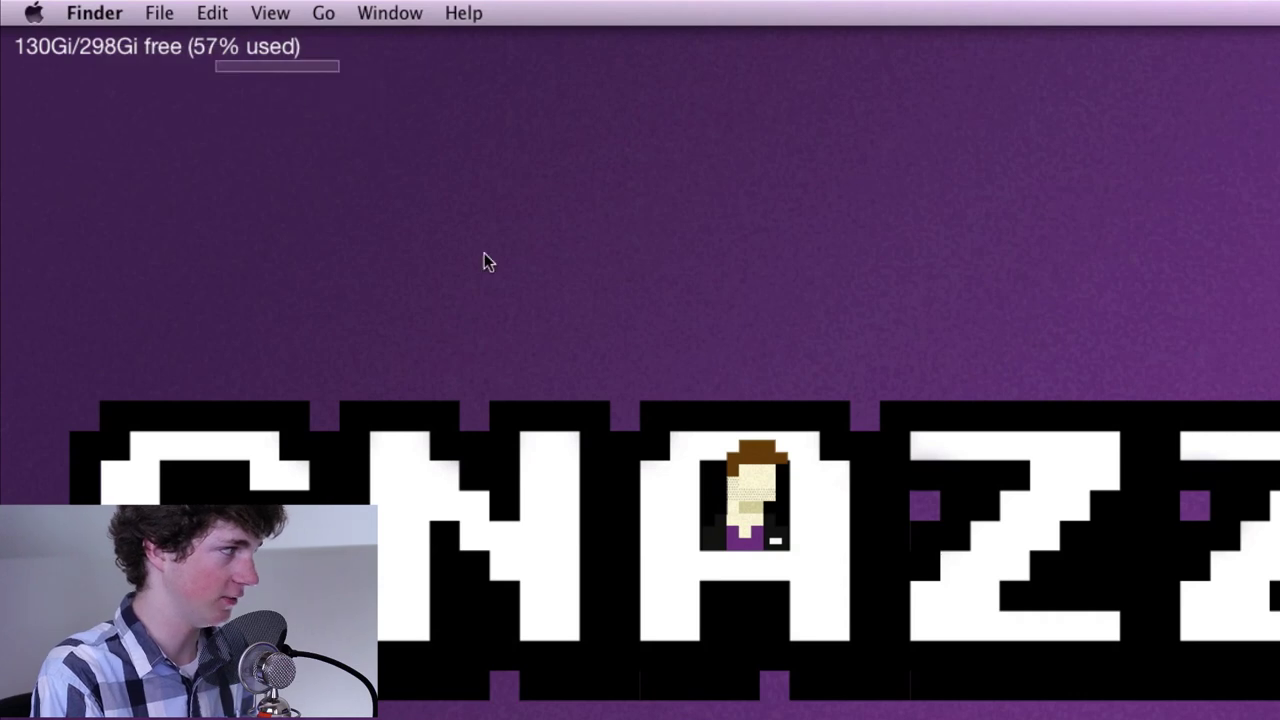
click(170, 10)
click(158, 10)
click(155, 8)
click(155, 8)
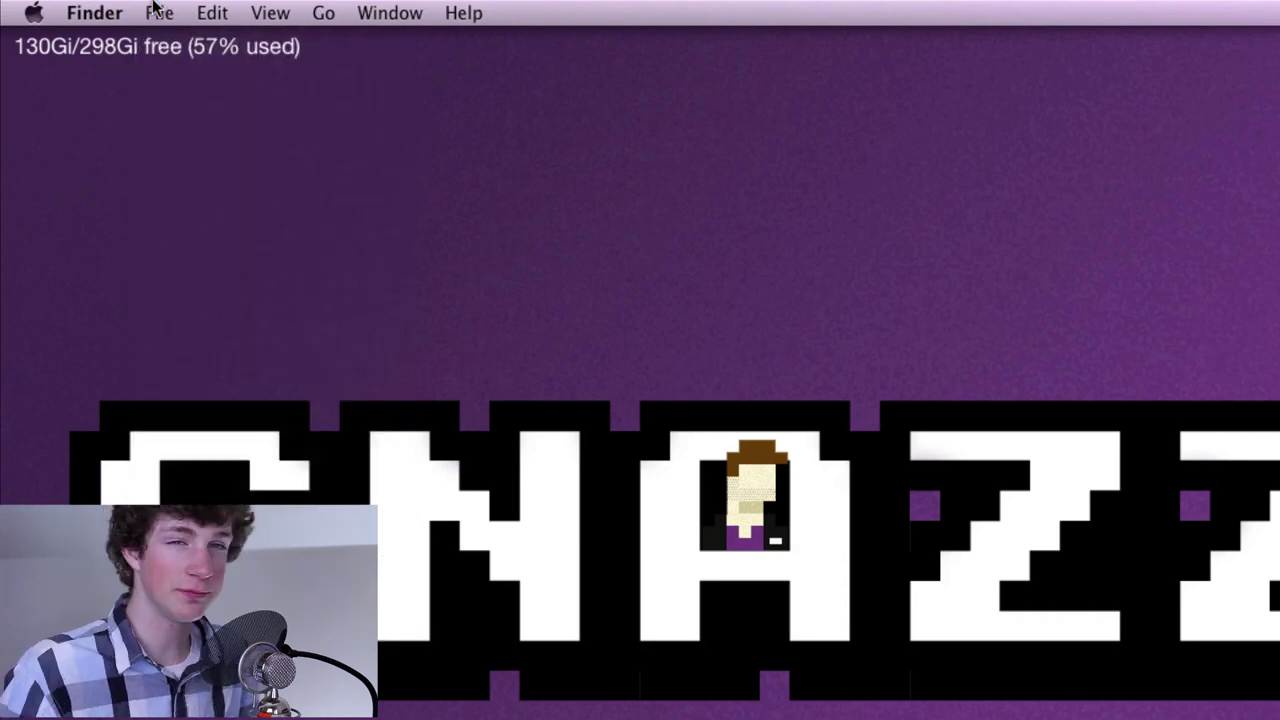